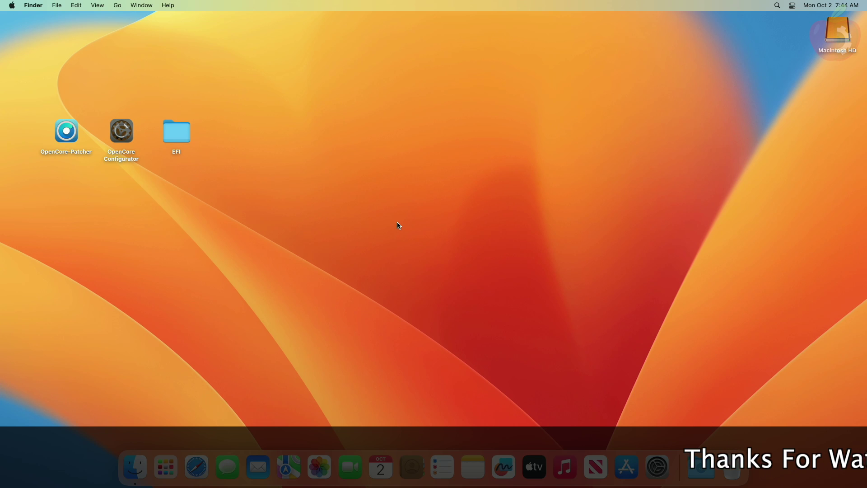
left_click(73, 136)
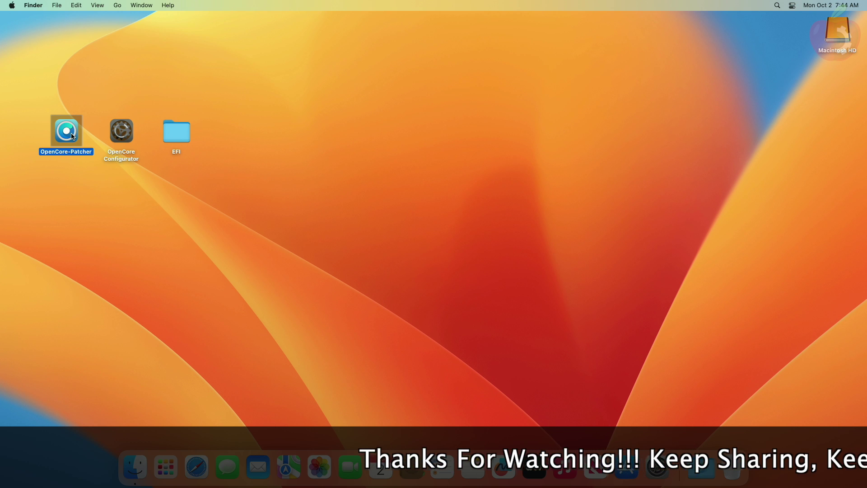
left_click(126, 140)
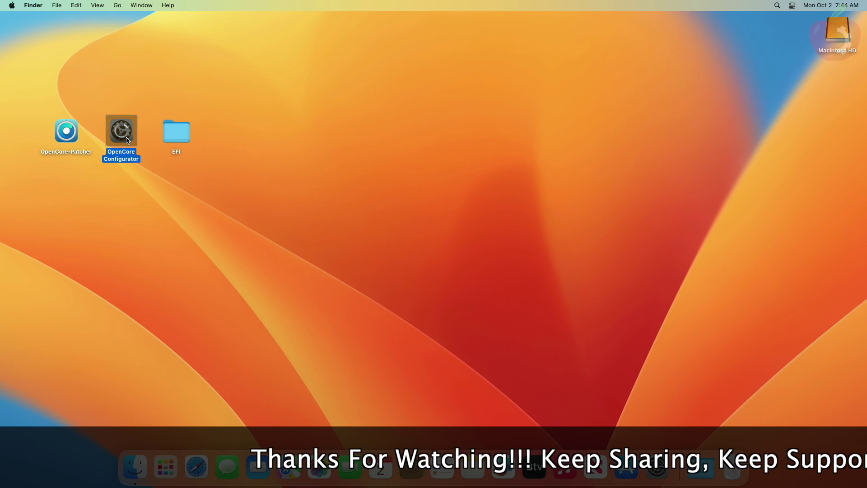
left_click(183, 128)
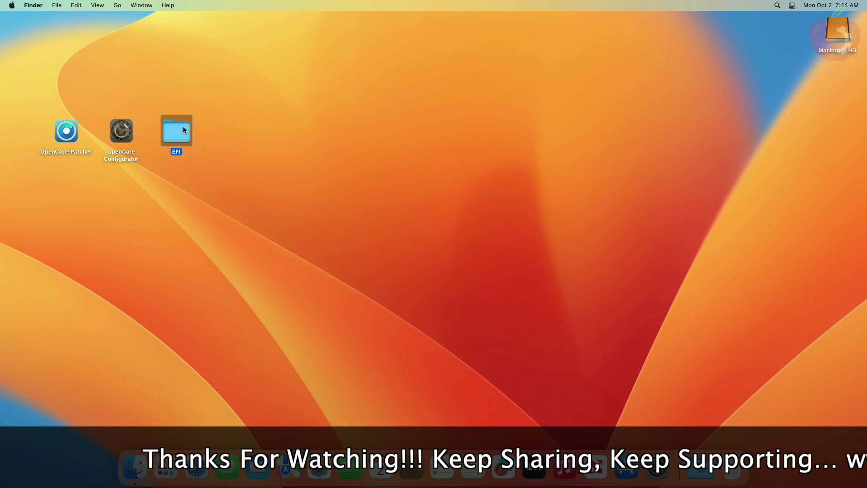
left_click(347, 216)
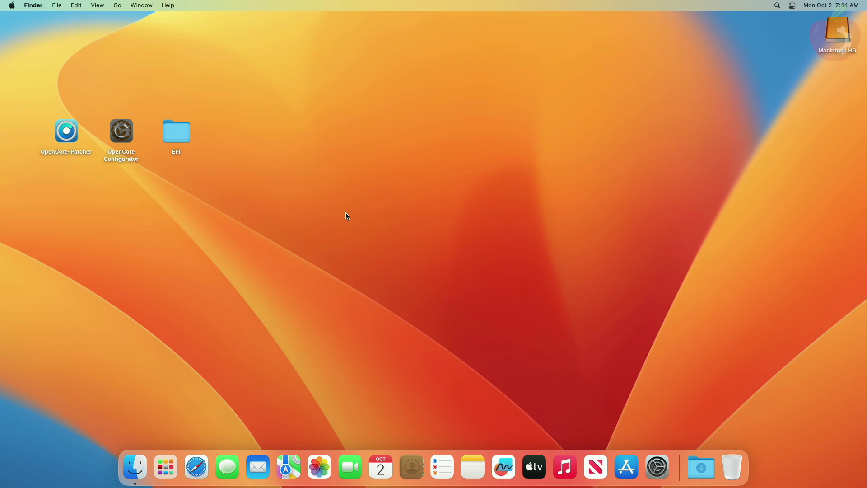
Step: Open OpenCore-Patcher from the desktop and download the macOS 14.0 Sonoma (23A344) installer
right_click(66, 121)
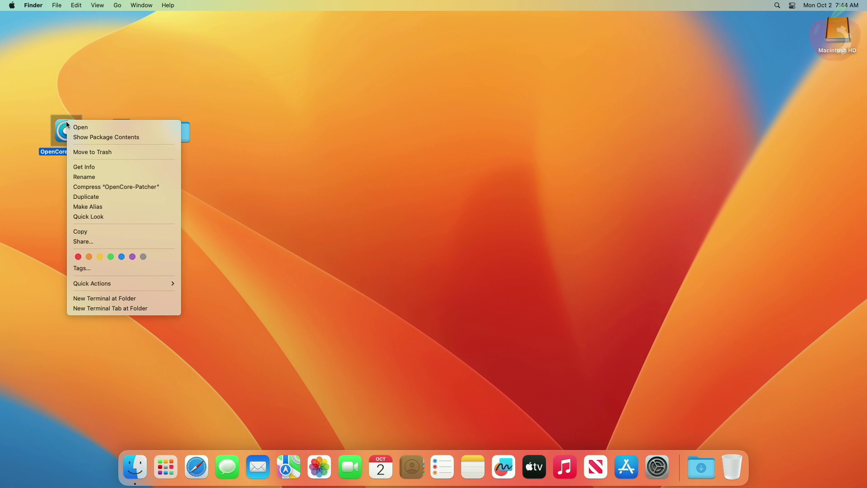
left_click(73, 127)
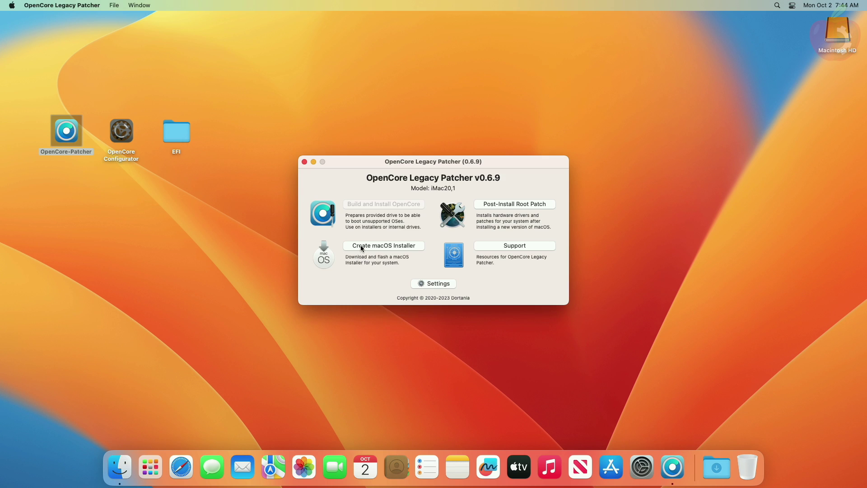
left_click(361, 247)
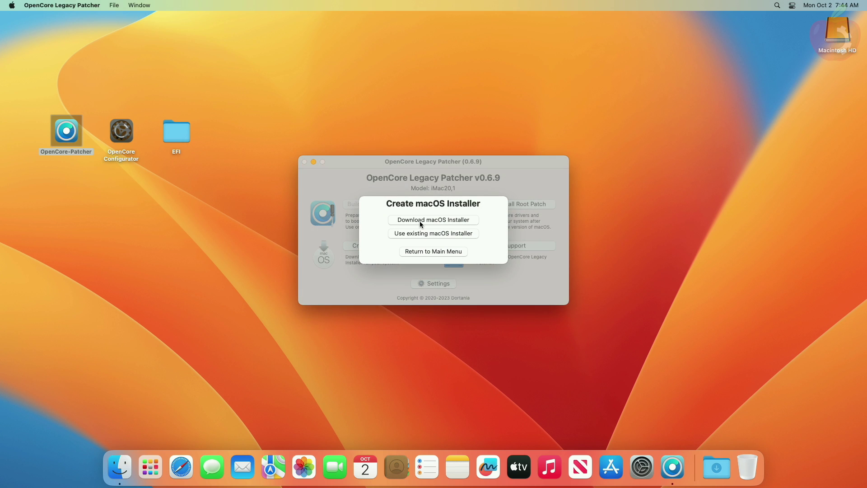
left_click(420, 222)
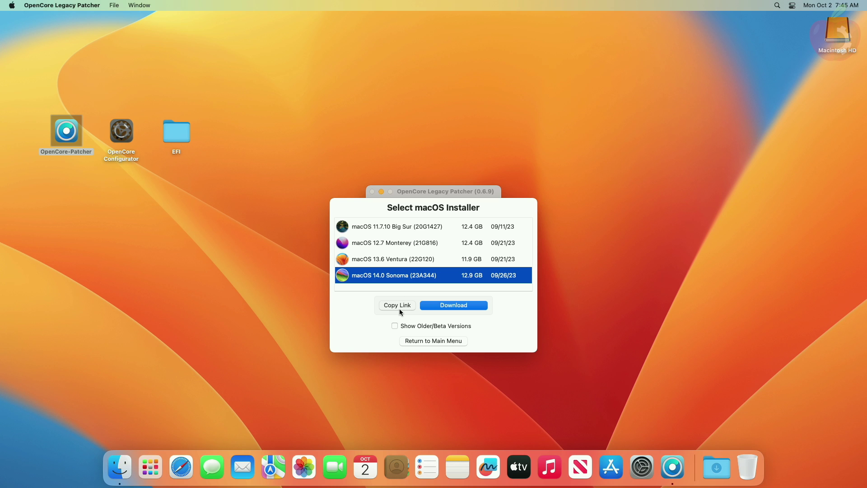
left_click(466, 306)
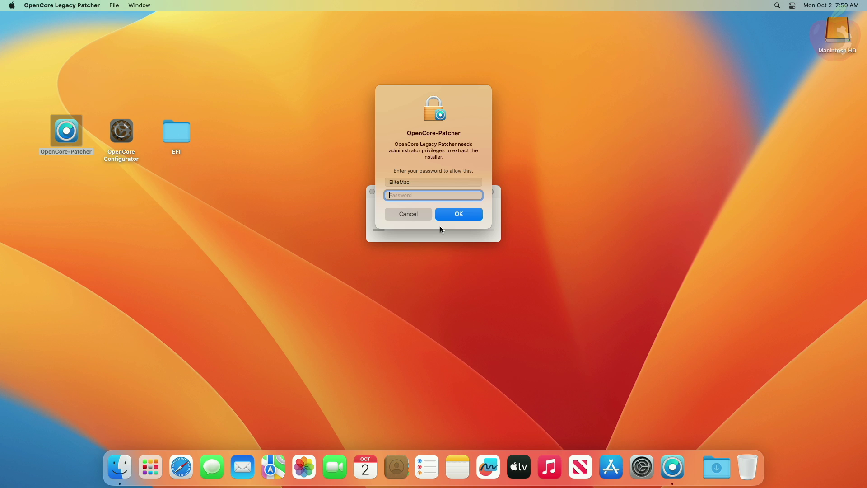
Step: Authorise the installer extraction with the account password and choose Install macOS Sonoma: 14.0 (23A343) for creating the installer
type("••••••")
key("Return")
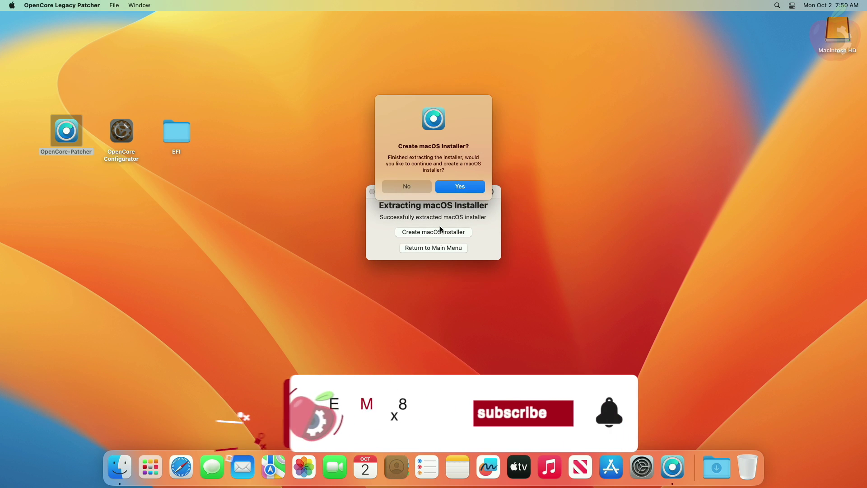
left_click(462, 189)
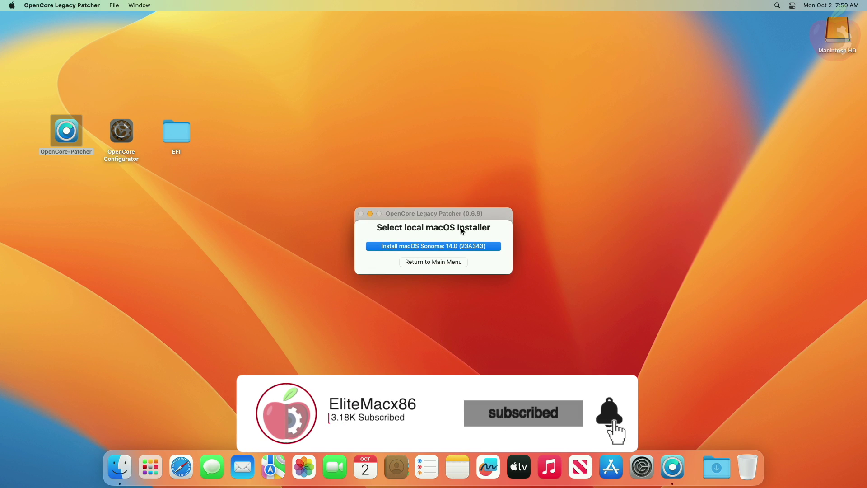
left_click(467, 246)
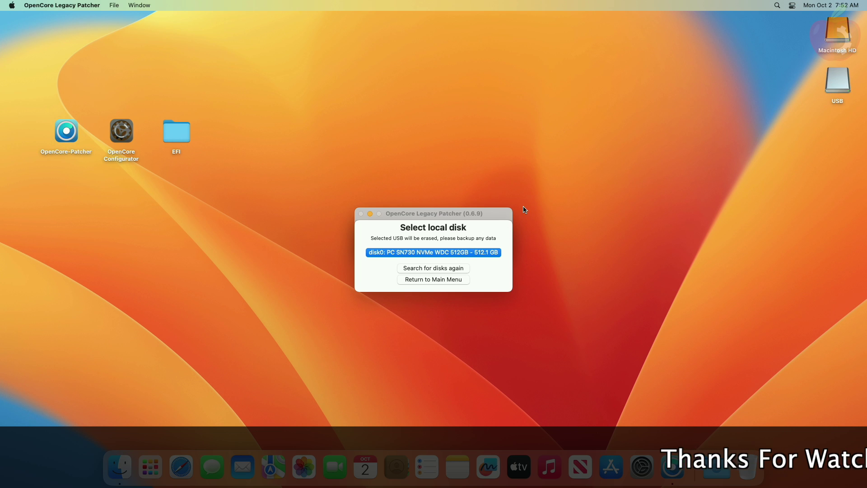
Step: Rescan the disks, create the installer on disk2 SanDisk 3.2Gen1 using the account password, and quit the patcher
left_click(461, 271)
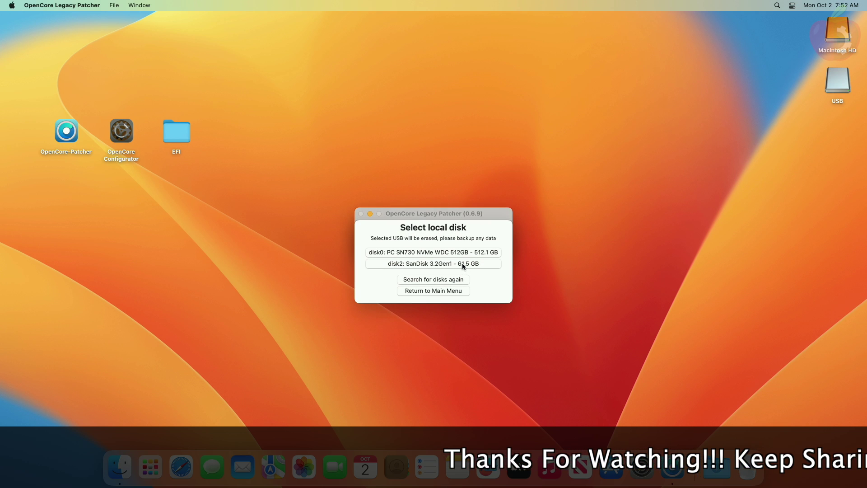
left_click(462, 263)
left_click(417, 190)
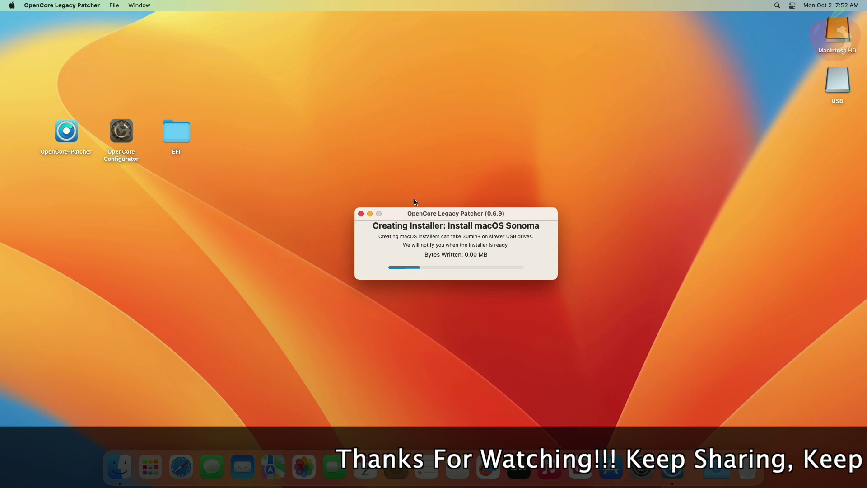
type("••••")
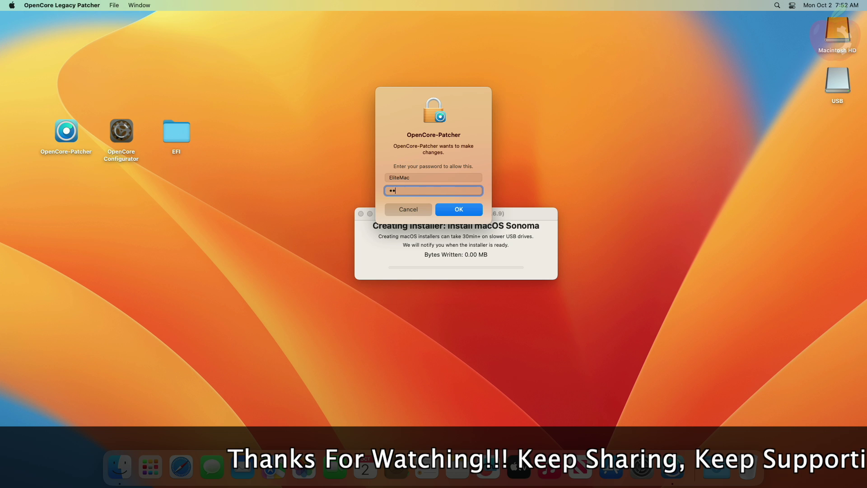
key("Return")
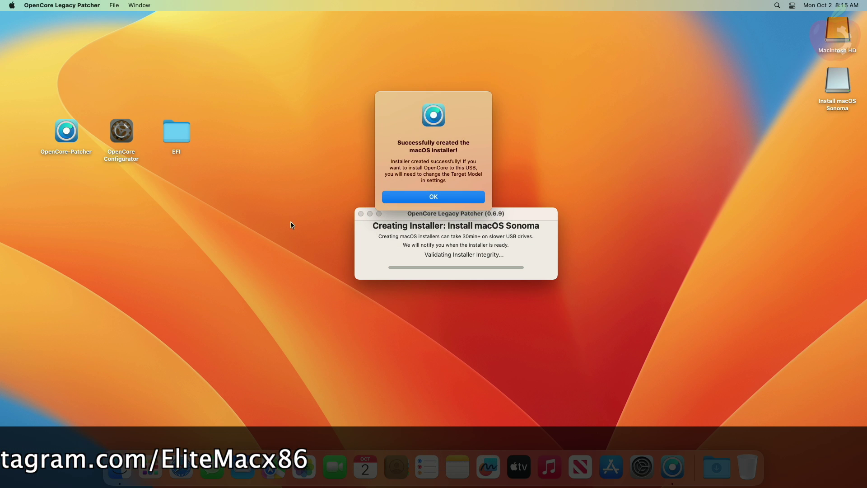
left_click(454, 196)
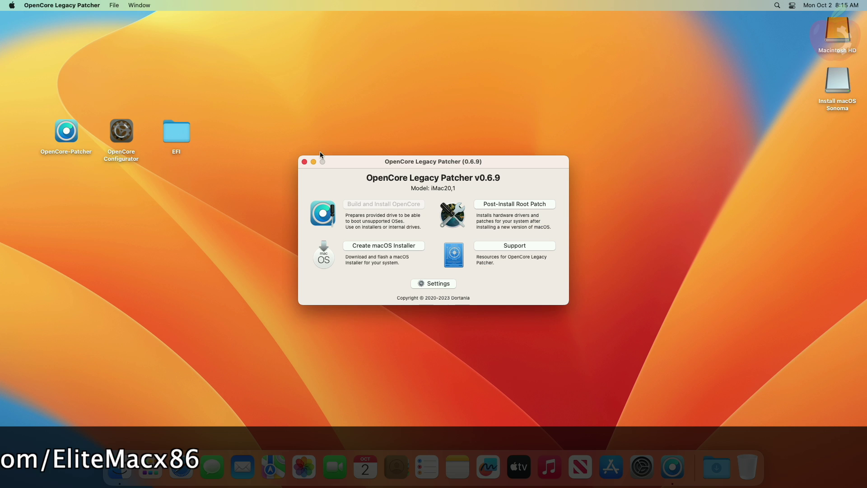
left_click(47, 4)
left_click(77, 83)
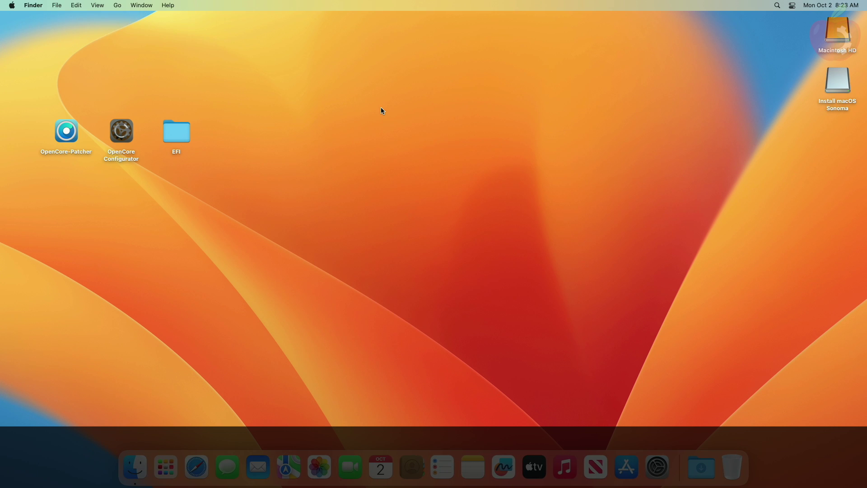
Step: Open OpenCore Configurator, mount the SanDisk 3.2Gen1 EFI partition (disk2s1) using the account password, and quit the configurator
left_click(121, 131)
right_click(120, 131)
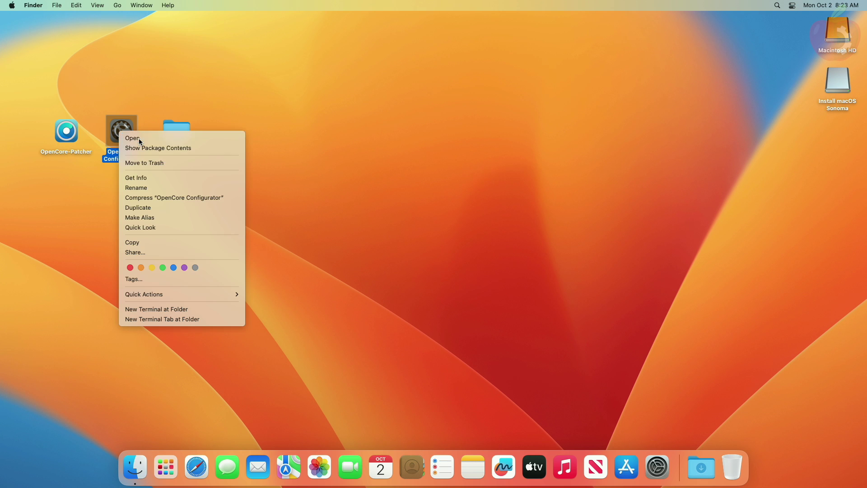
left_click(132, 138)
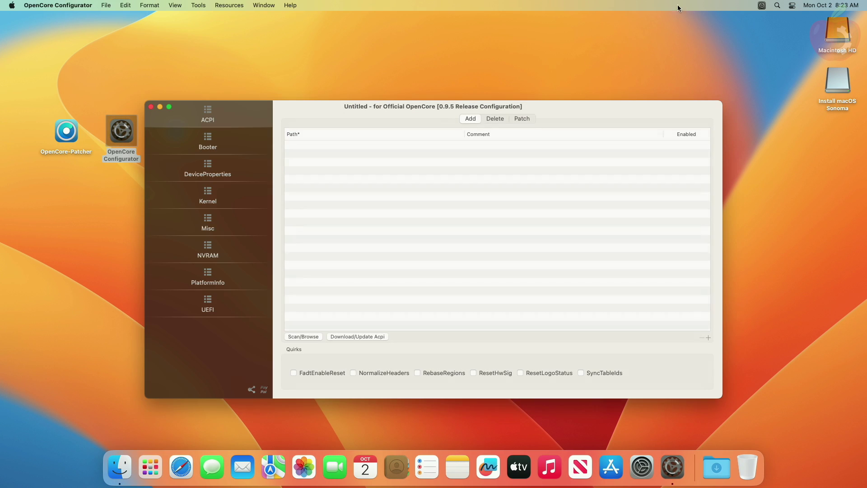
left_click(762, 5)
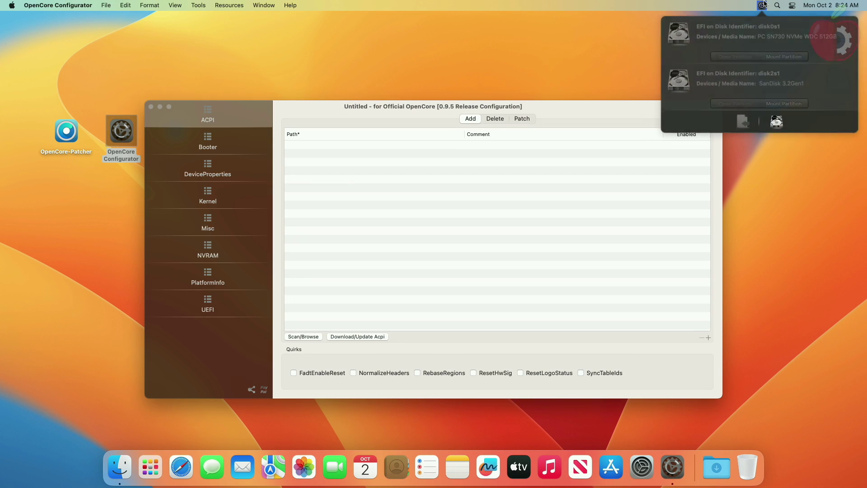
left_click(786, 107)
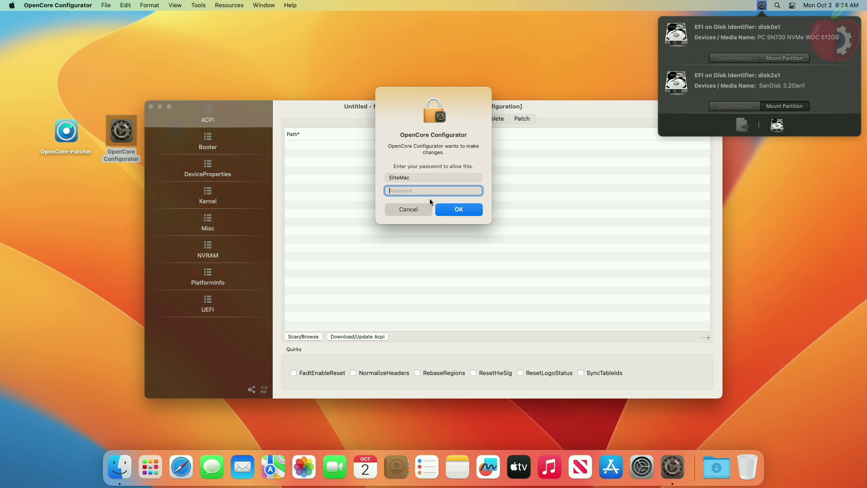
type("••••")
key("Return")
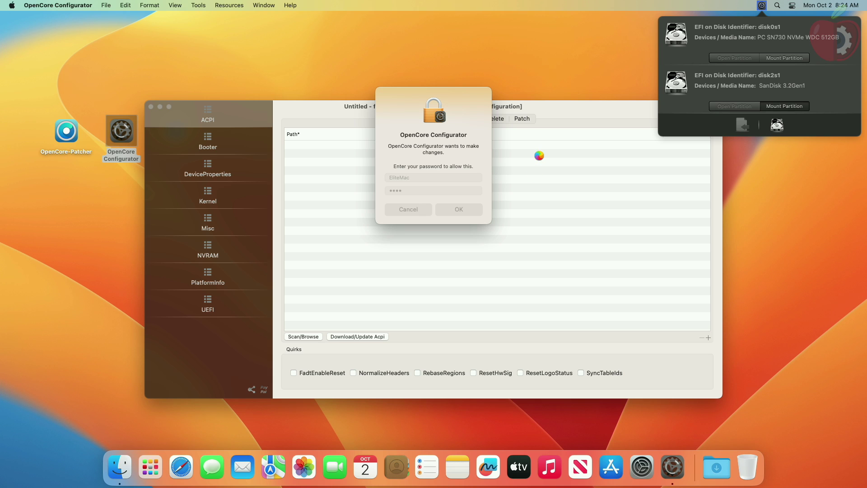
left_click(74, 4)
left_click(112, 128)
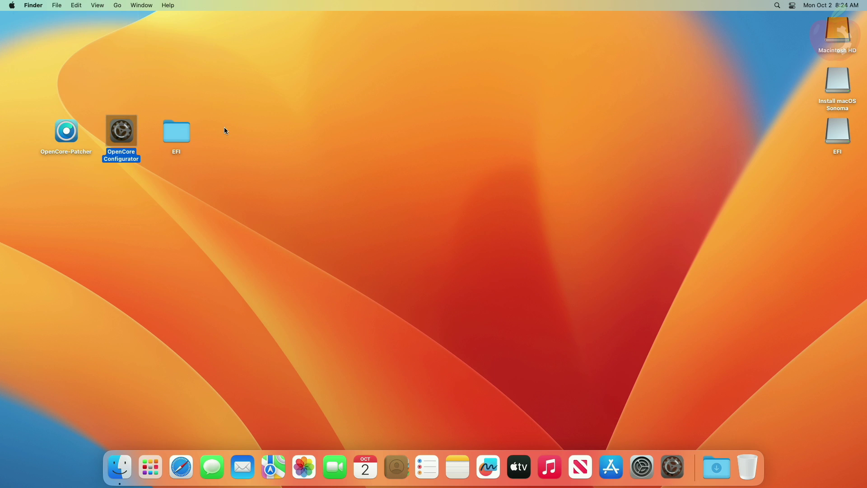
Step: Copy the EFI folder from the desktop into the mounted EFI partition and close its window
left_click(262, 129)
left_click(180, 125)
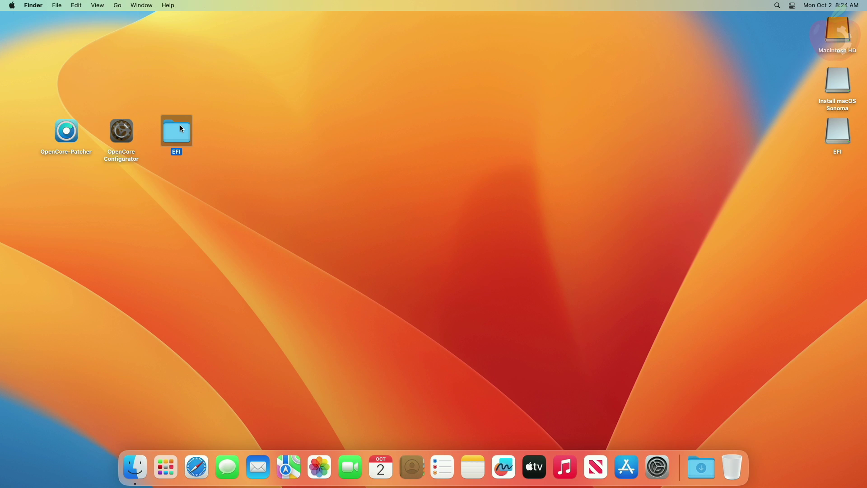
left_click(530, 119)
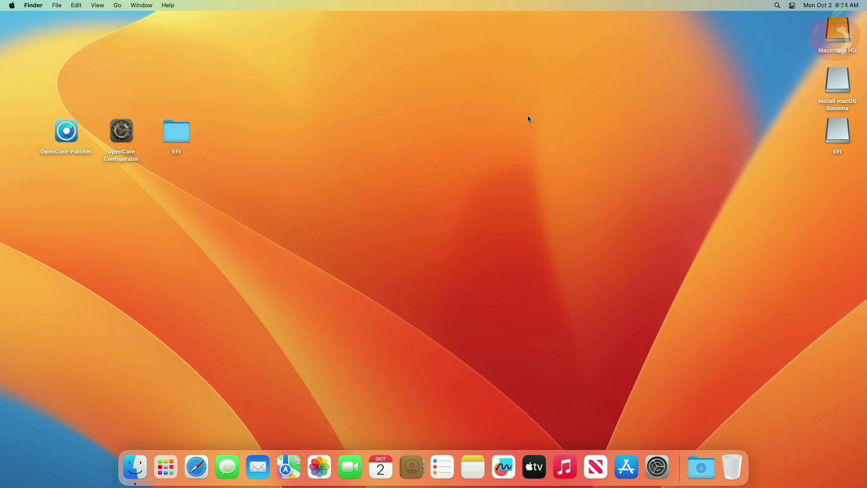
double_click(846, 142)
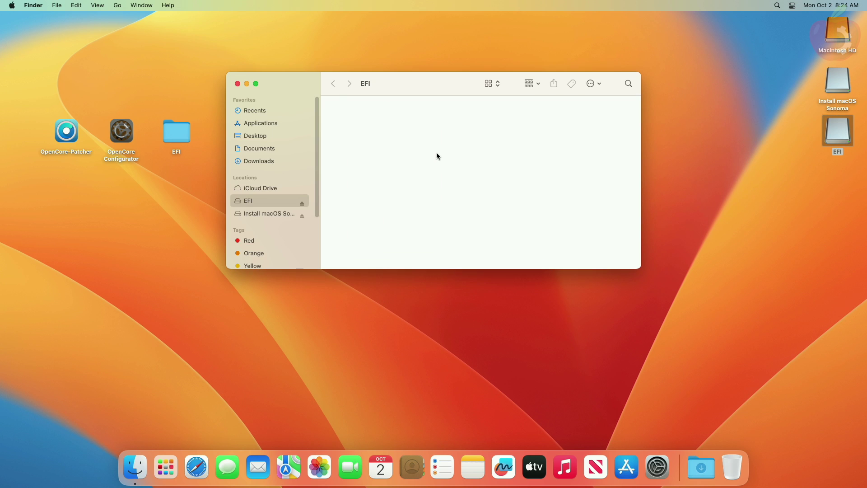
key("super+v")
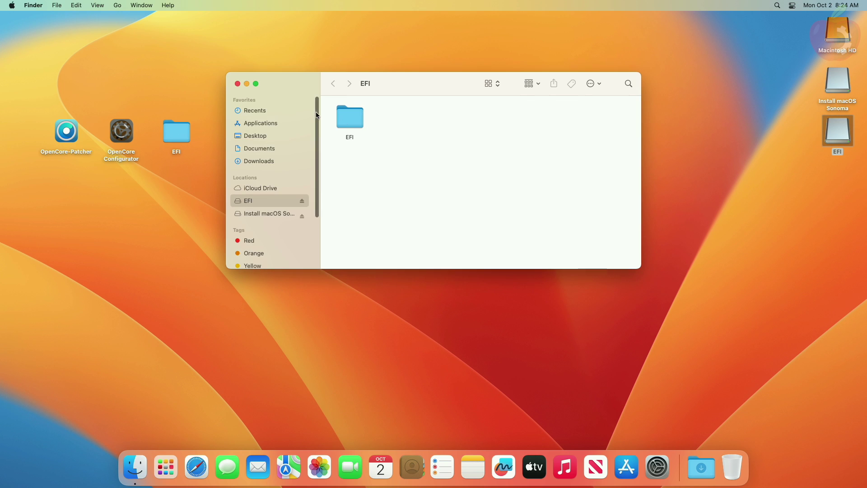
left_click(237, 83)
Step: Copy OpenCore Configurator from the desktop to the Install macOS Sonoma drive and close its window
left_click(129, 127)
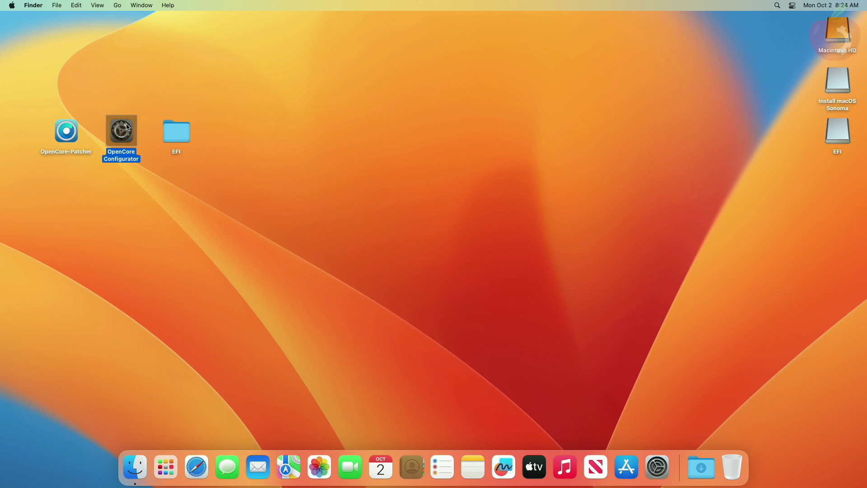
double_click(832, 81)
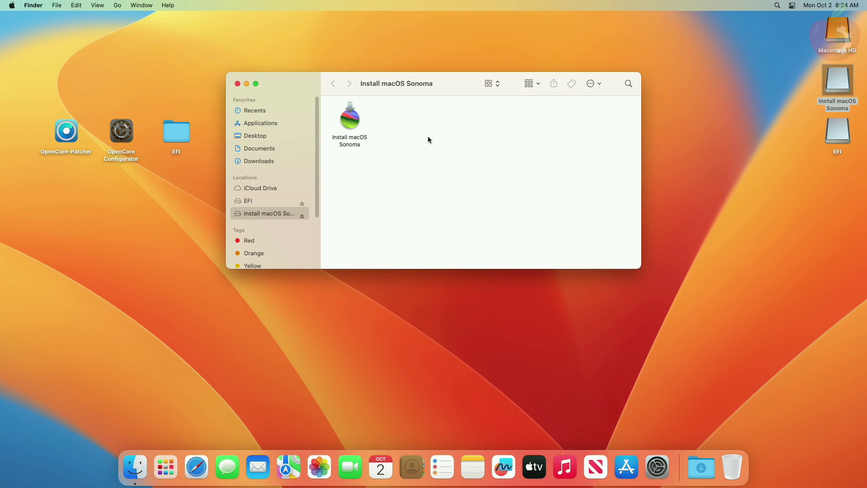
key("super+v")
left_click(238, 84)
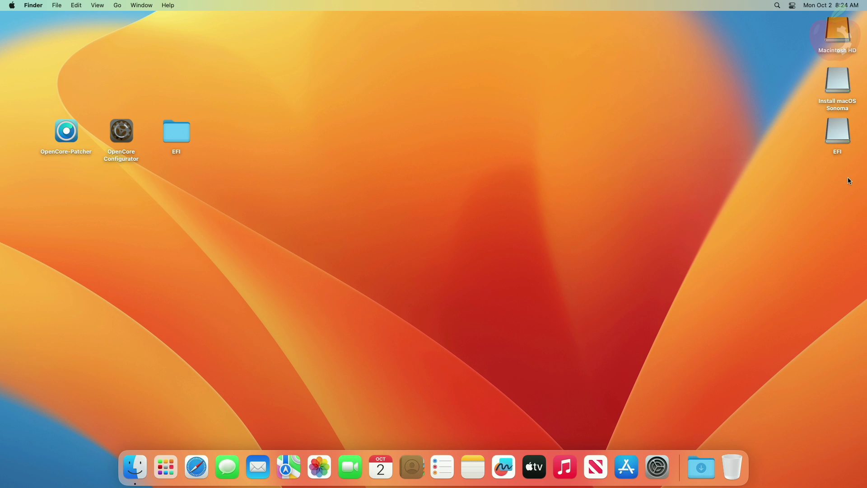
Step: Eject the Install macOS Sonoma and EFI volumes together
left_click_drag(848, 179, 838, 85)
right_click(838, 85)
left_click(768, 104)
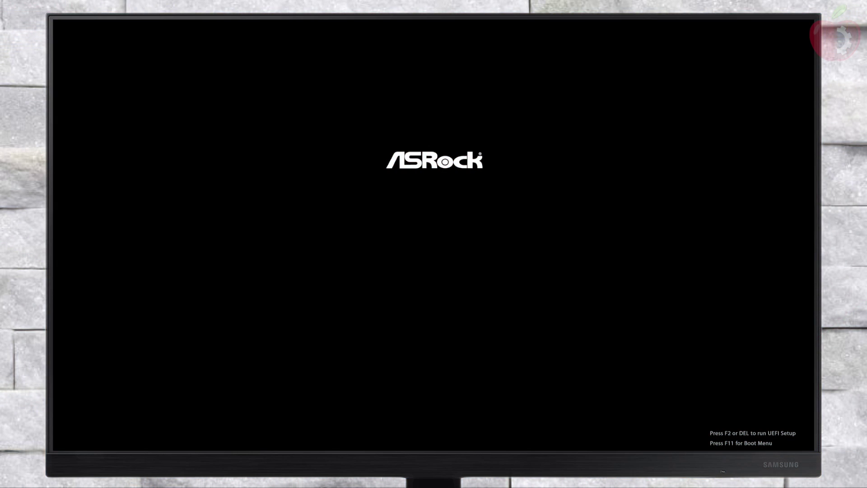
Step: Enter the UEFI setup, bring up the Load UEFI BIOS Defaults prompt on the Exit page and dismiss it
key("Delete")
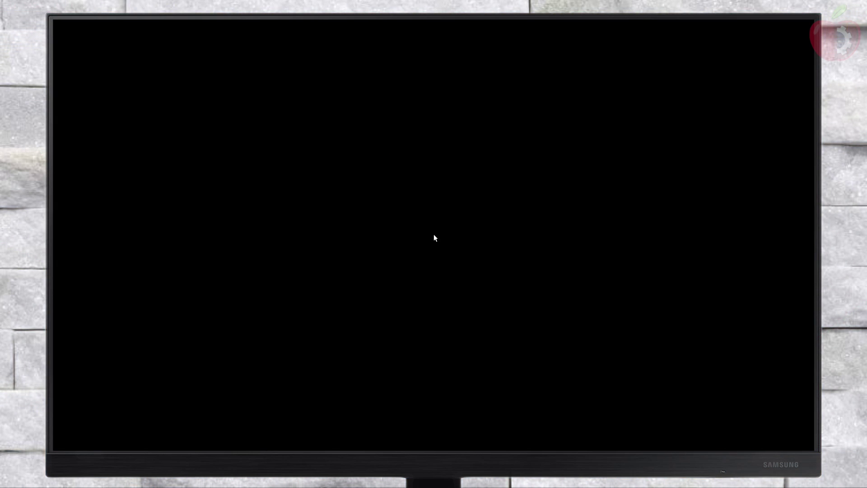
key("Left")
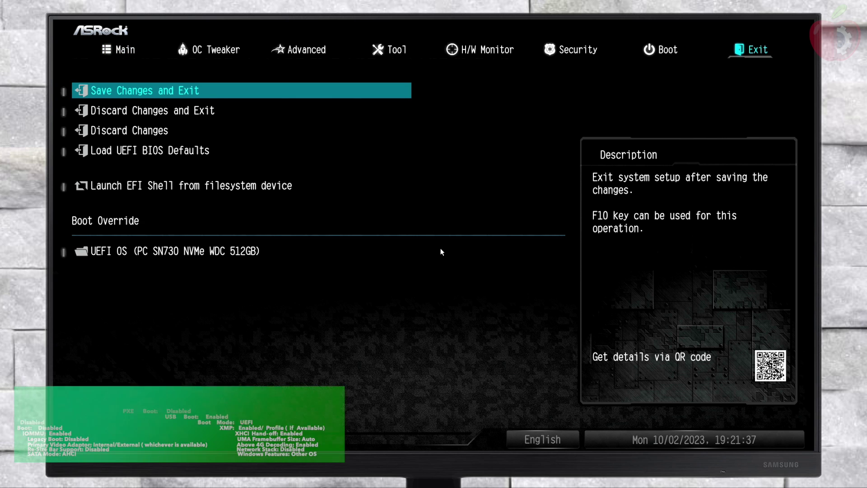
key("Down")
key("Down")
key("Down")
key("Return")
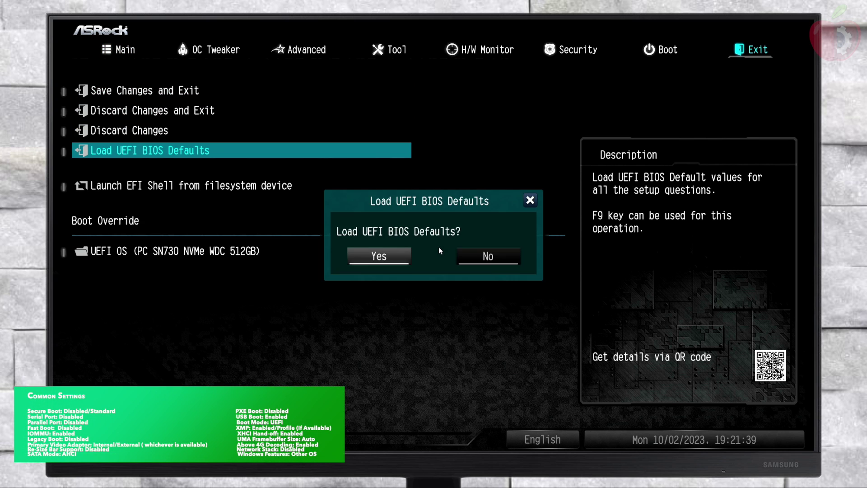
key("Escape")
Step: Choose the XMP profile for Load XMP Setting on the OC Tweaker page
key("Right")
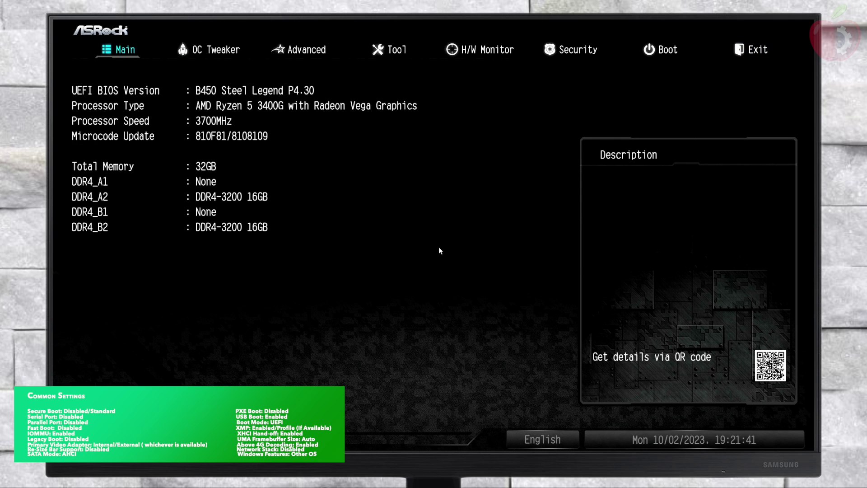
key("Right")
key("Down")
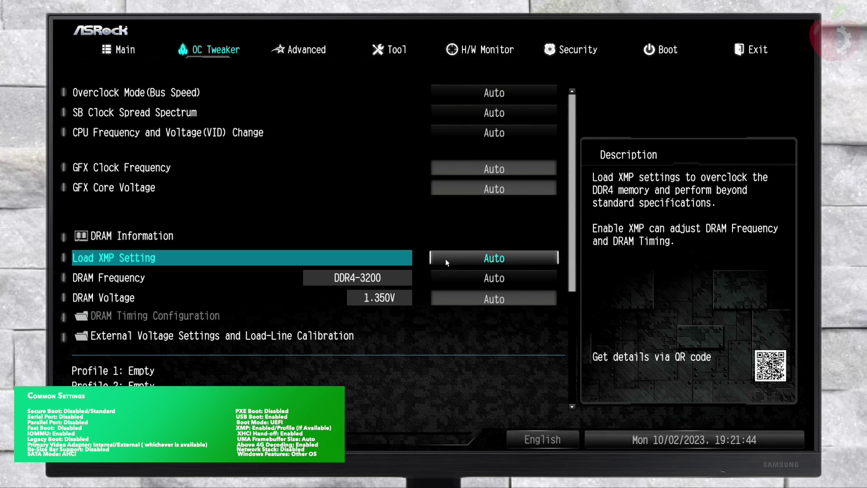
key("Return")
key("Down")
key("Return")
Step: Set SR-IOV Support to Enabled in the Advanced PCI Configuration and return to the Advanced page
key("Right")
key("Down")
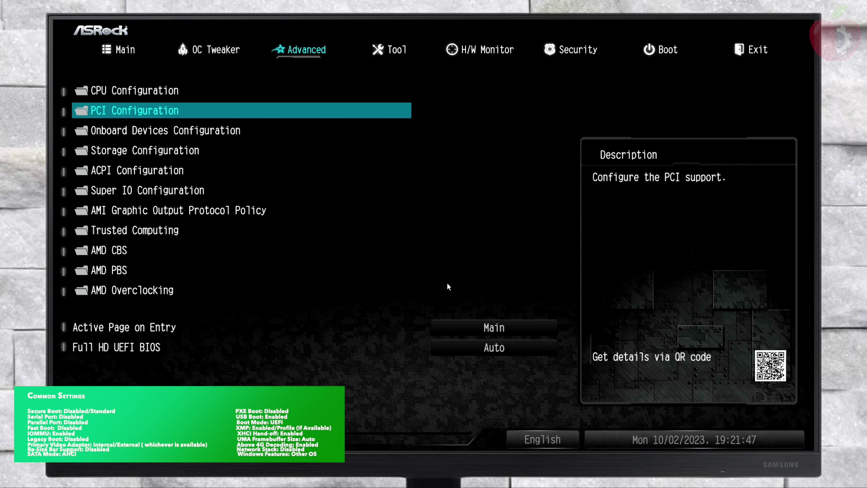
key("Return")
key("Return")
key("Down")
key("Return")
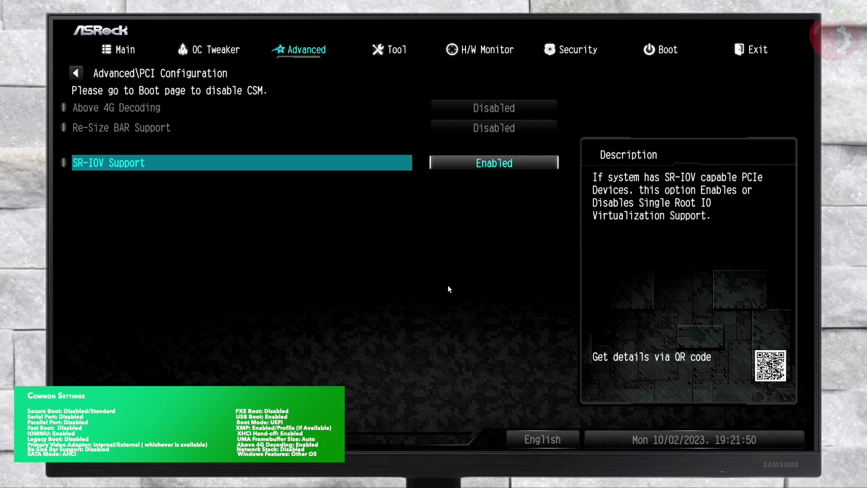
key("Escape")
Step: Set Serial Port to Disabled in the Super IO Configuration and return to the Advanced page
key("Down")
key("Down")
key("Down")
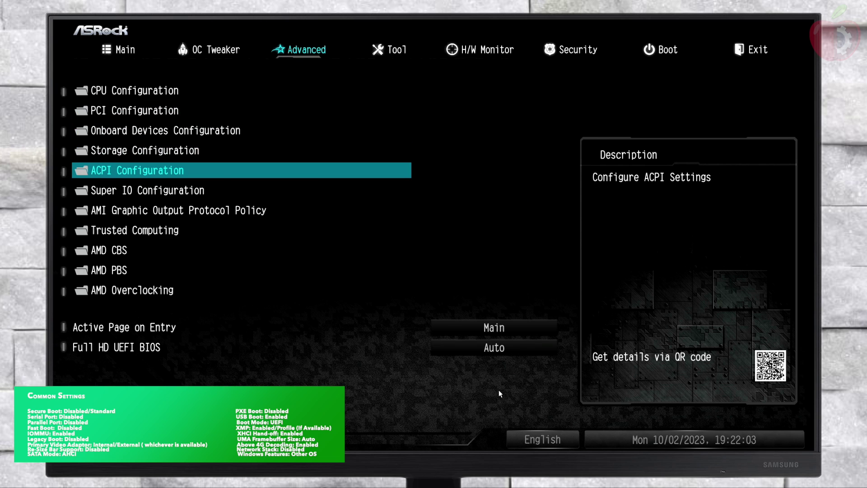
key("Down")
key("Return")
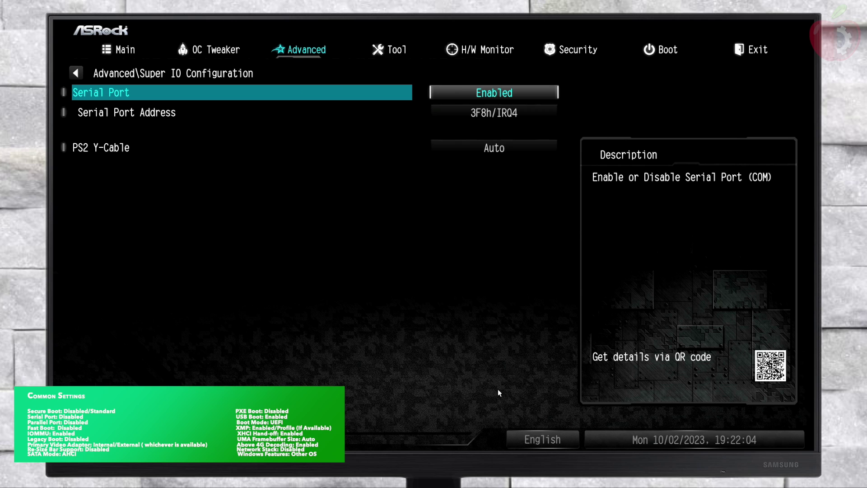
key("Return")
key("Up")
key("Return")
key("Escape")
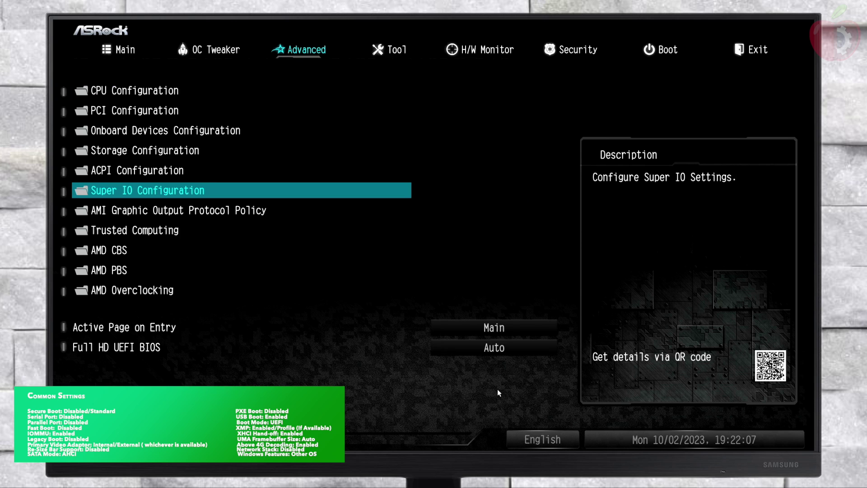
Step: Check the integrated graphics options in GFX Configuration under AMD CBS, NBIO Common Options
key("Down")
key("Down")
key("Down")
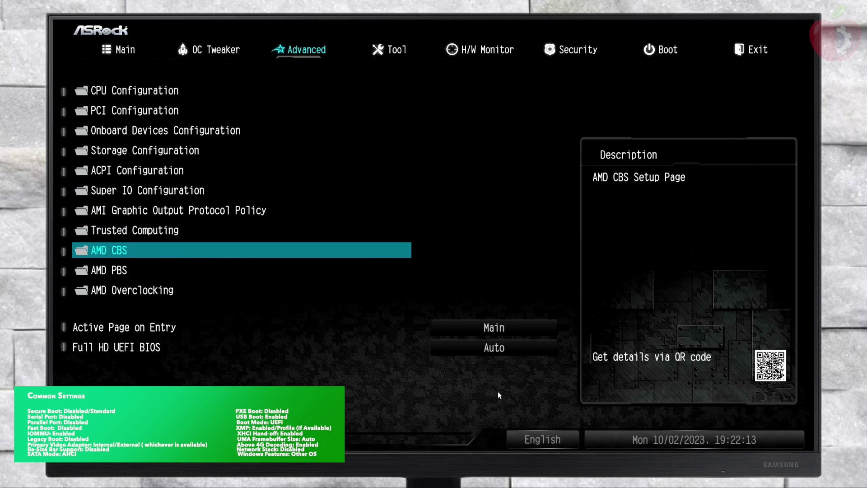
key("Return")
key("Down")
key("Return")
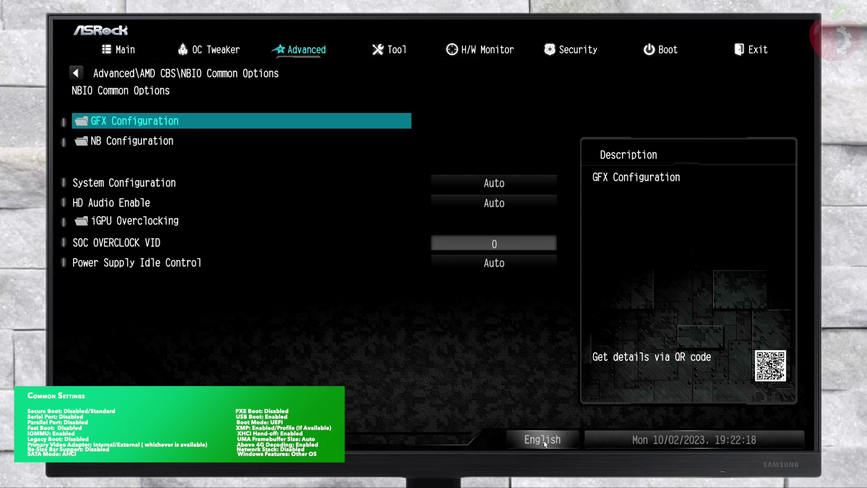
key("Return")
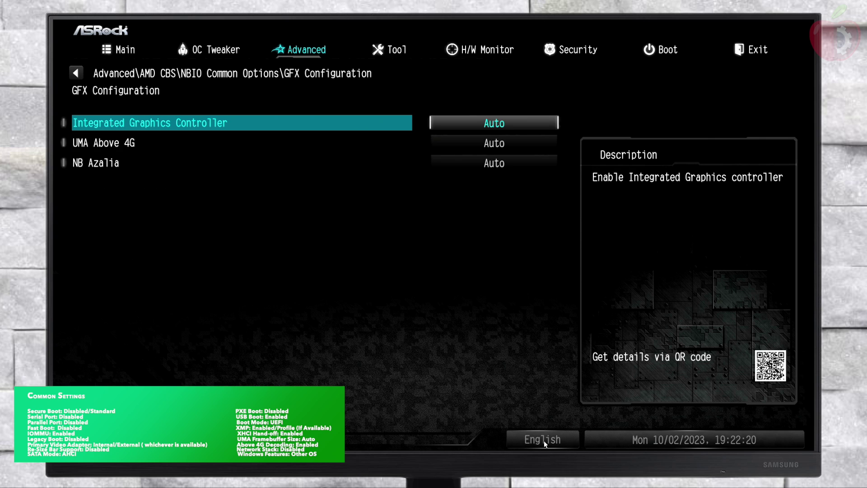
key("Escape")
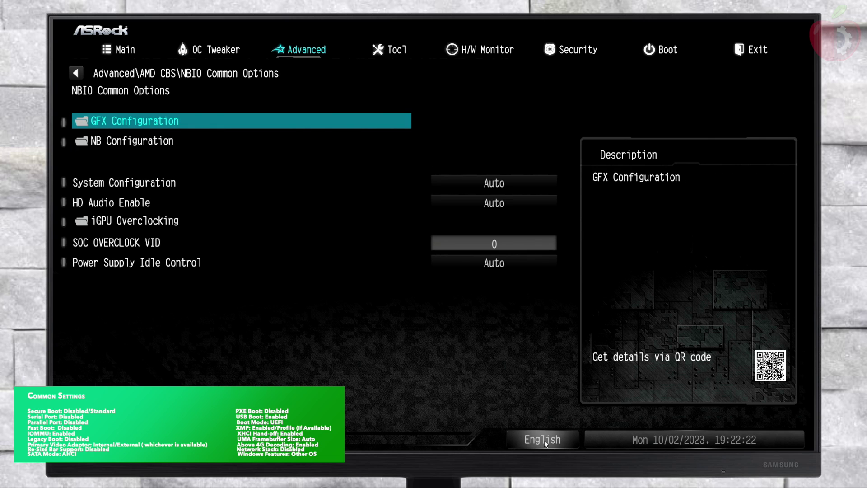
Step: Set IOMMU to Enabled in the NB Configuration and return to the Advanced page
key("Down")
key("Return")
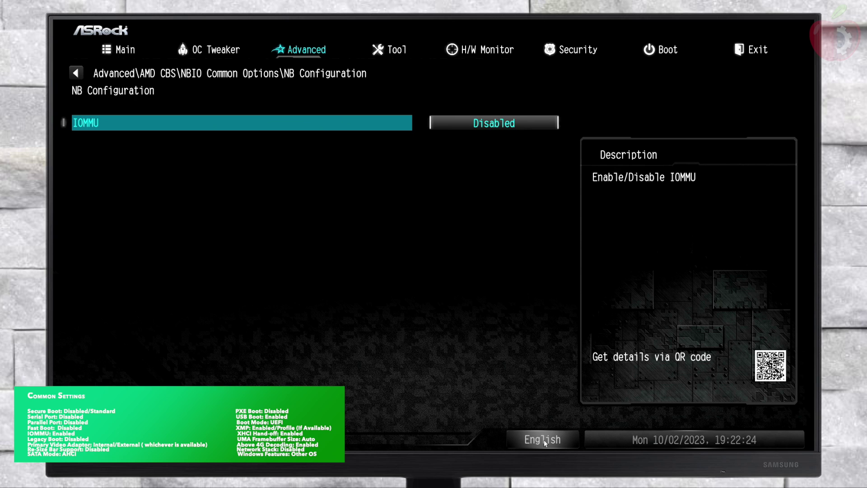
key("Return")
key("Down")
key("Return")
key("Escape")
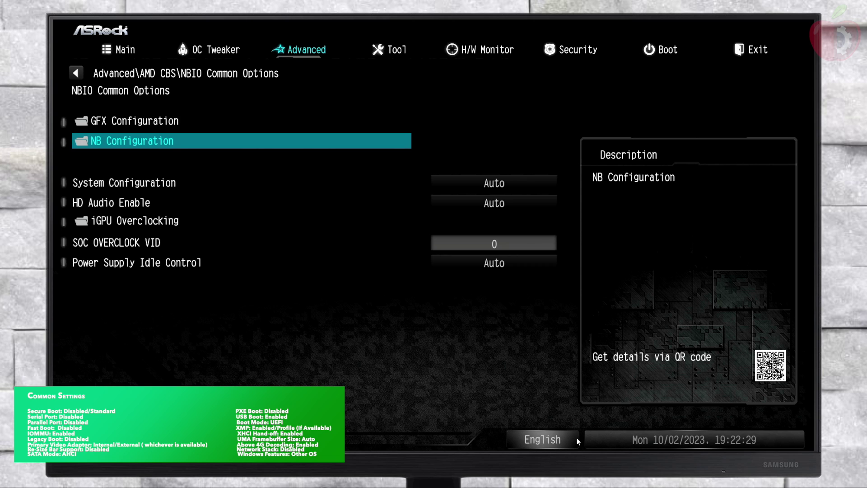
key("Escape")
key("Escape")
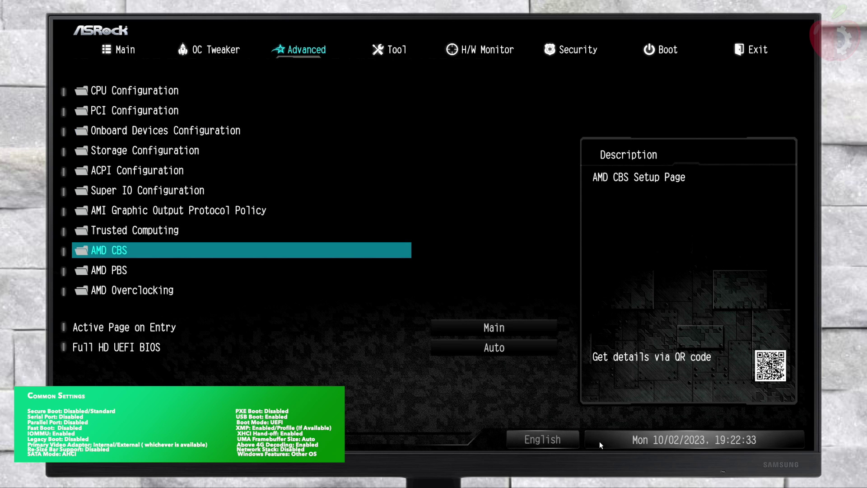
Step: Set Primary Video Adaptor to internal graphics in AMD PBS and return to the Advanced page
key("Down")
key("Return")
key("Down")
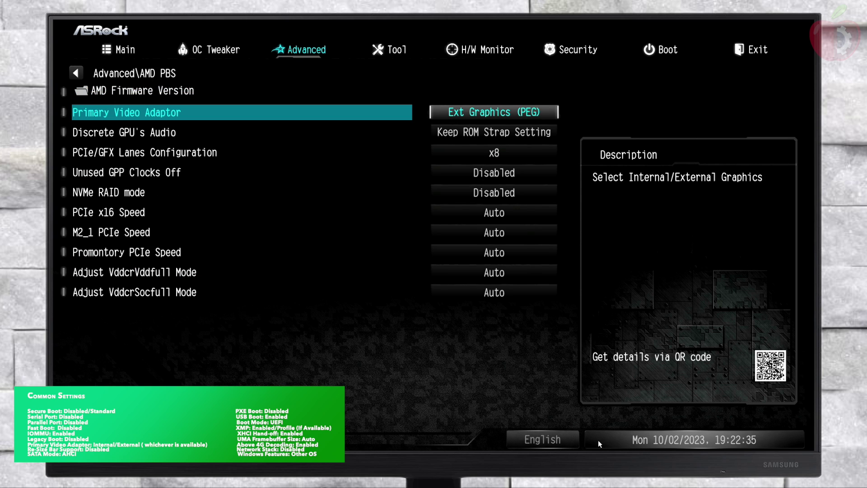
key("Return")
key("Up")
key("Return")
key("Escape")
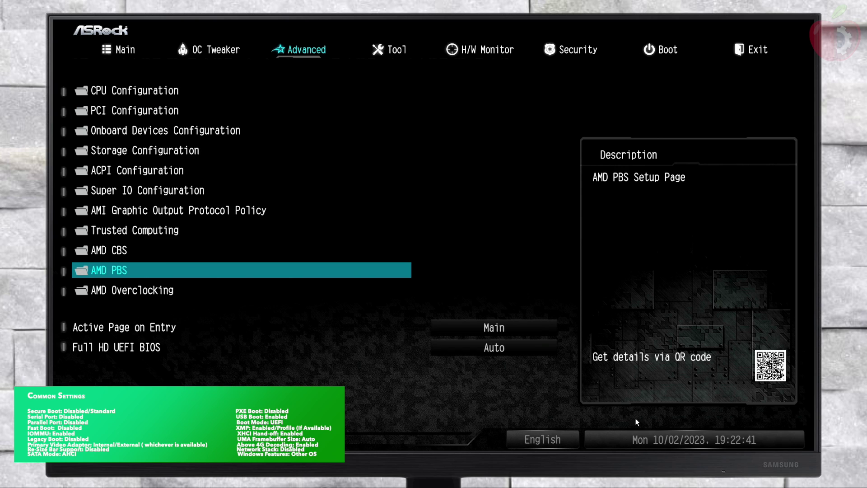
Step: Check the Secure Boot configuration on the Security page
key("Right")
key("Right")
key("Right")
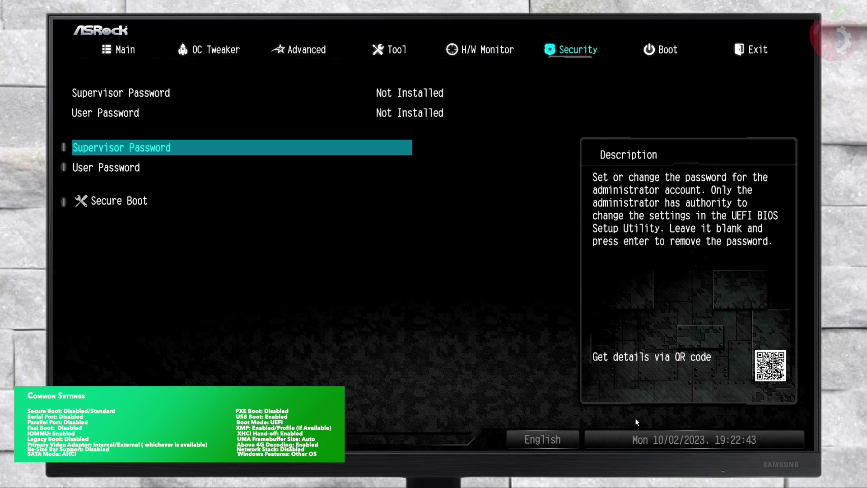
key("Down")
key("Down")
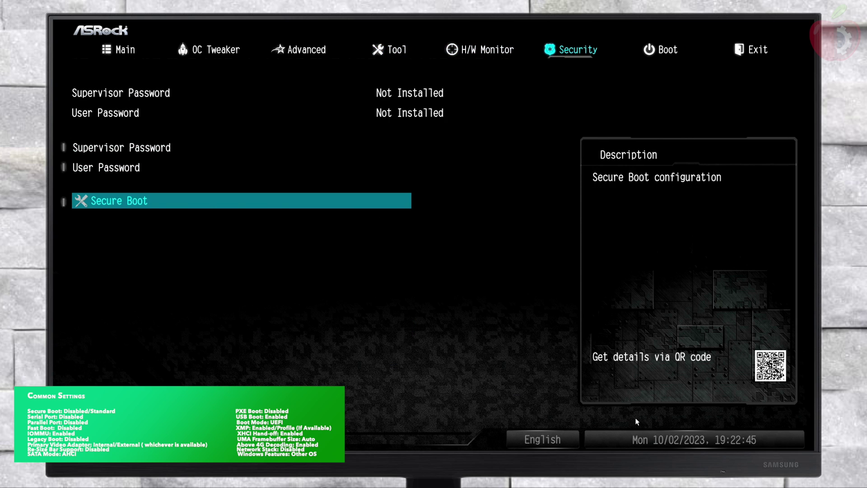
key("Return")
Step: Set CSM to Disabled in the Compatibility Support Module settings on the Boot page
key("Right")
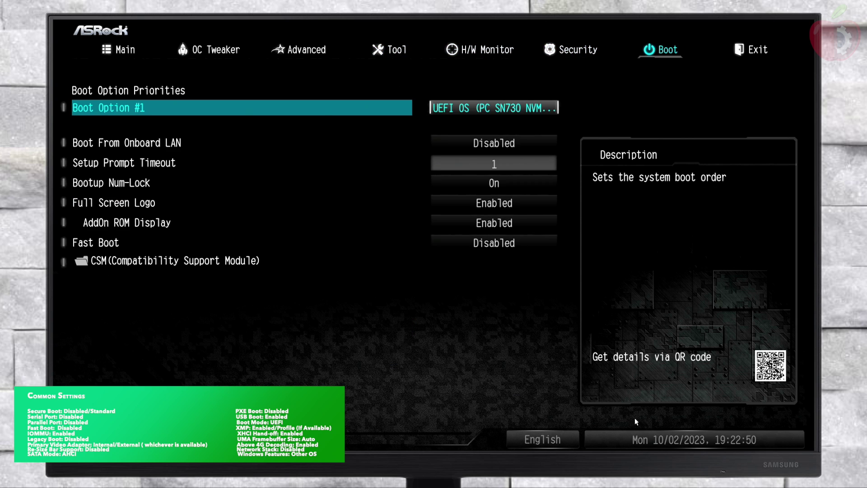
key("Down")
key("Up")
key("Up")
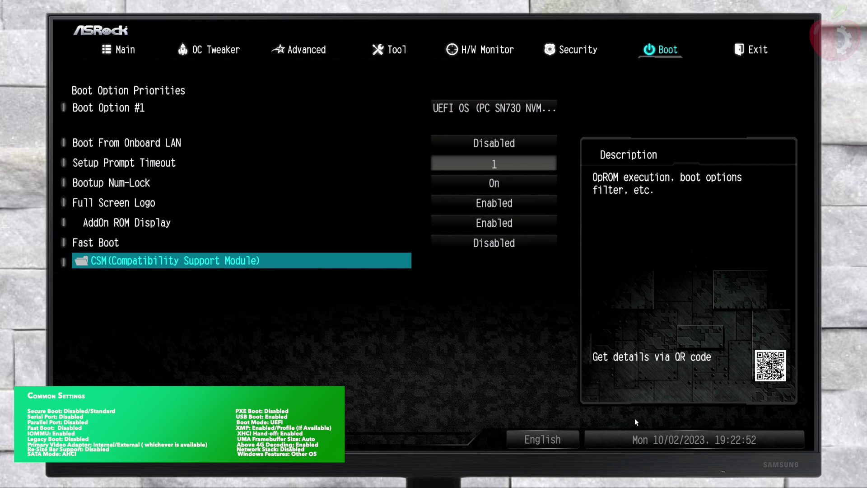
key("Return")
key("Return")
key("Up")
key("Return")
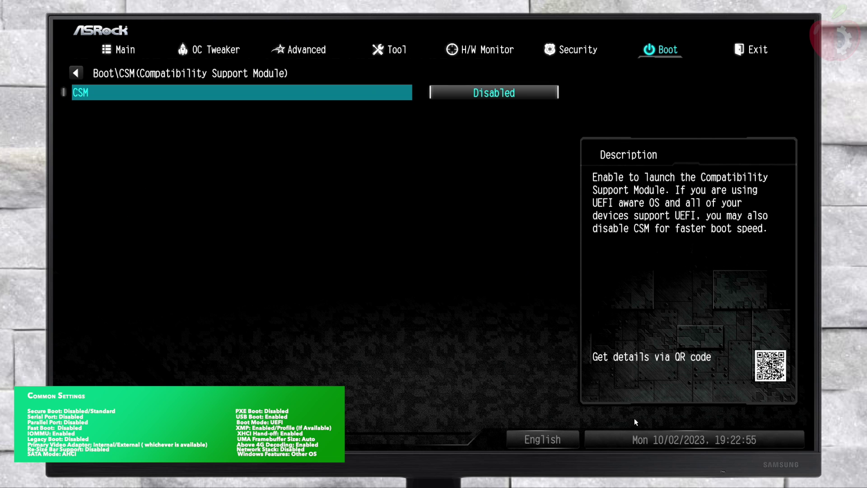
Step: Return to the Advanced PCI Configuration and set Above 4G Decoding to Enabled
key("Left")
key("Left")
key("Left")
key("Left")
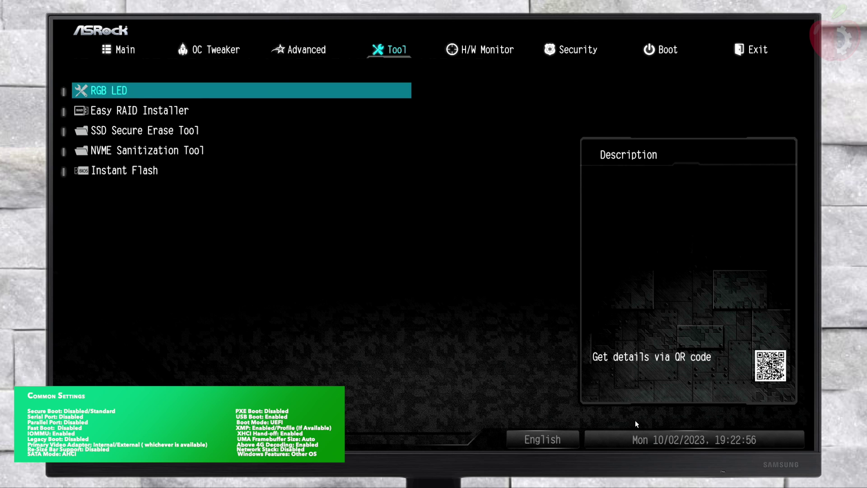
key("Up")
key("Up")
key("Up")
key("Up")
key("Up")
key("Up")
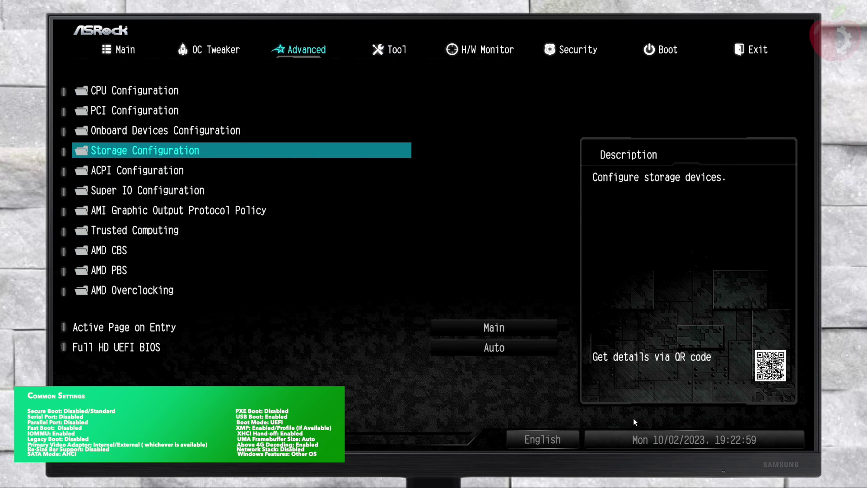
key("Up")
key("Up")
key("Return")
key("Return")
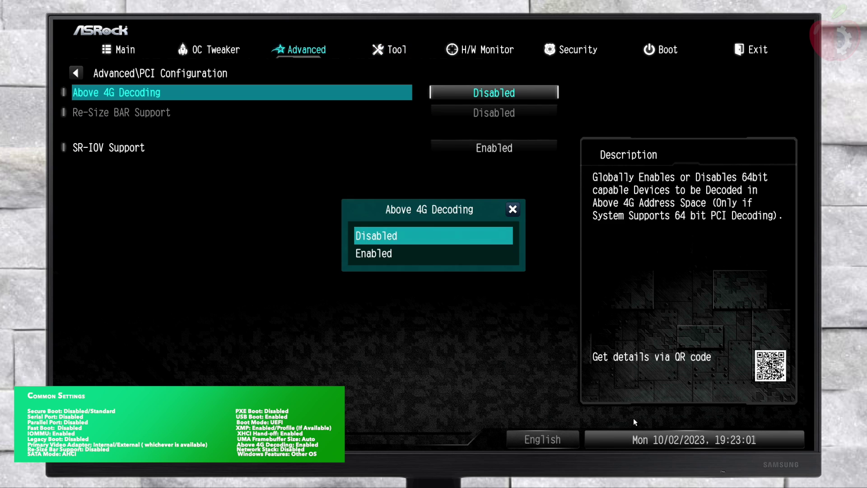
key("Down")
key("Return")
Step: Save the UEFI changes, confirm, and exit the setup to restart the computer
key("Right")
key("Right")
key("Right")
key("Right")
key("Right")
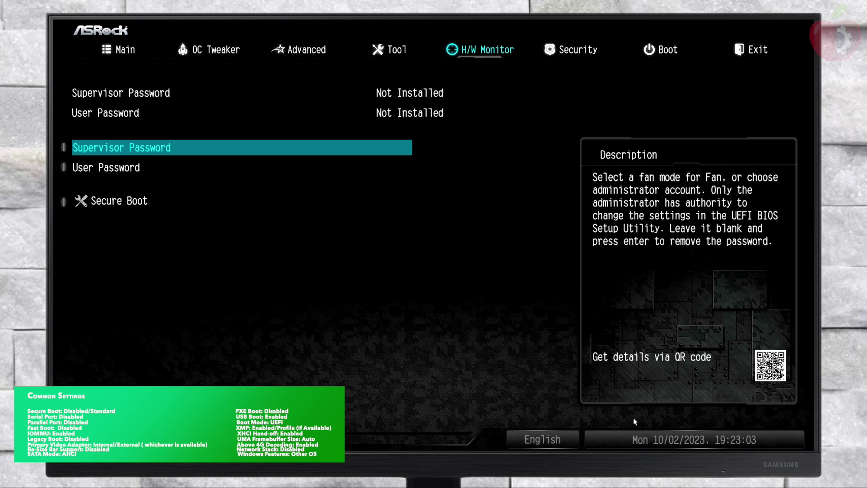
key("Up")
key("Up")
key("Up")
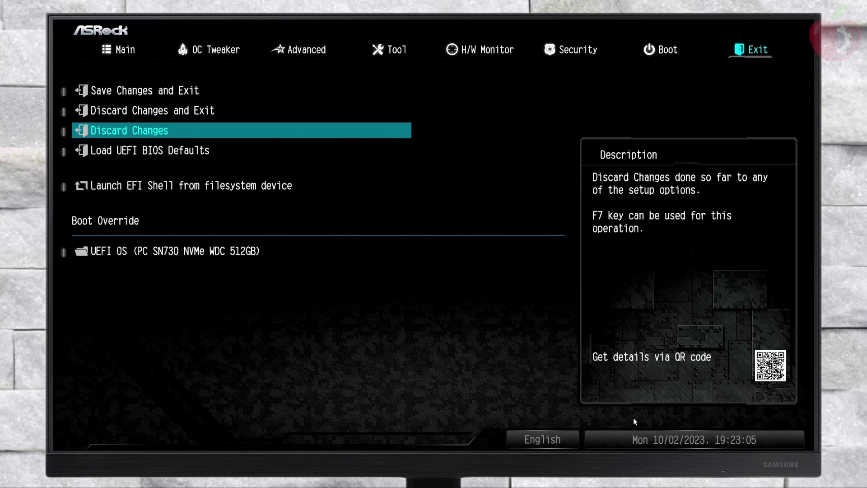
key("Return")
key("Return")
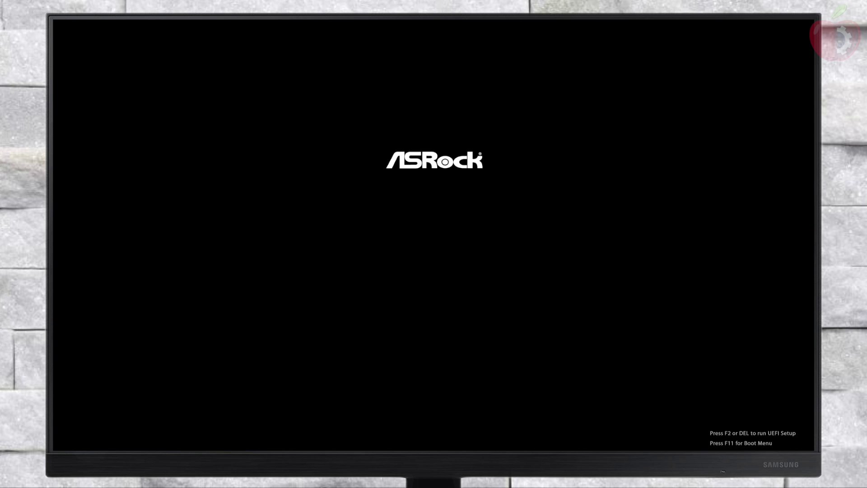
Step: Boot from UEFI: USB, Partition 1 and start Install macOS Sonoma in the OpenCore boot picker
key("F11")
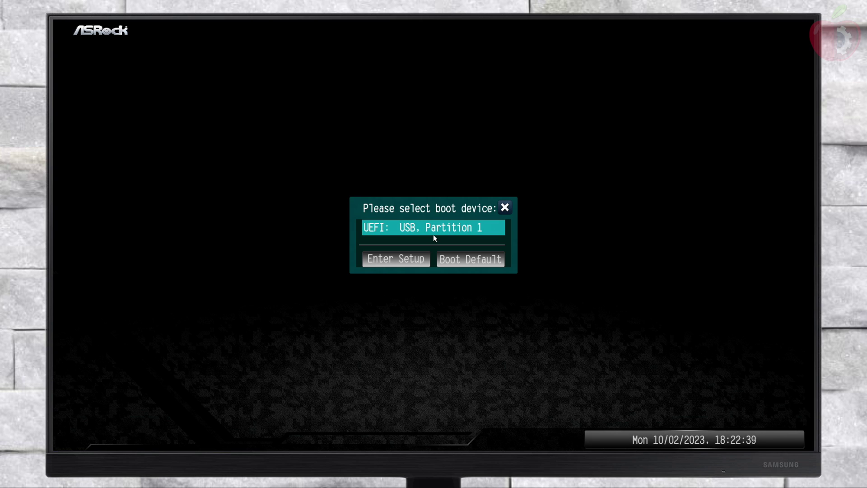
left_click(432, 235)
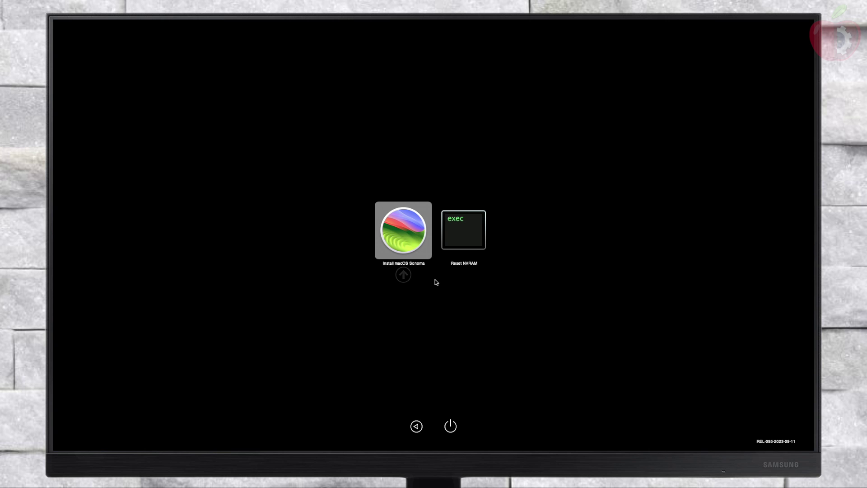
key("Return")
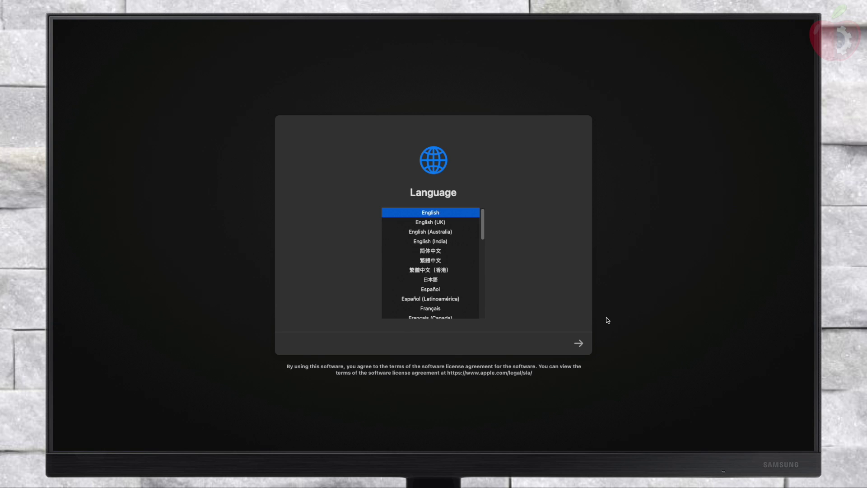
Step: Continue with English as the installer language and open Disk Utility from the recovery options
left_click(577, 344)
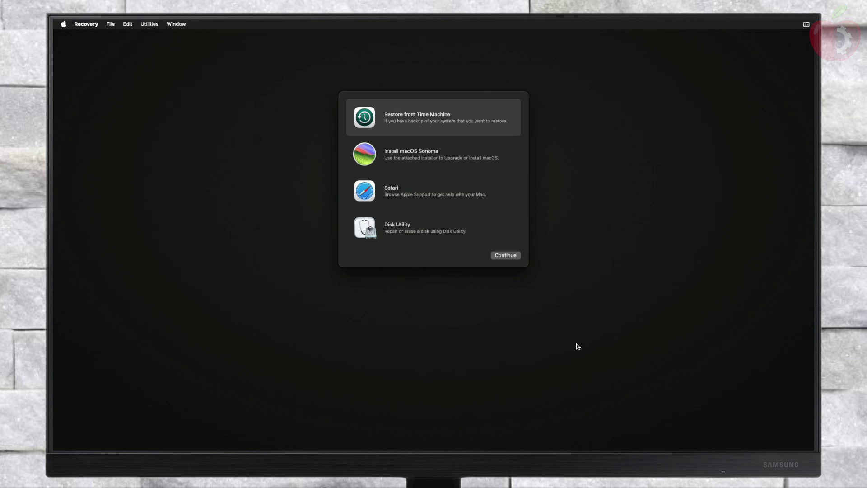
left_click(420, 231)
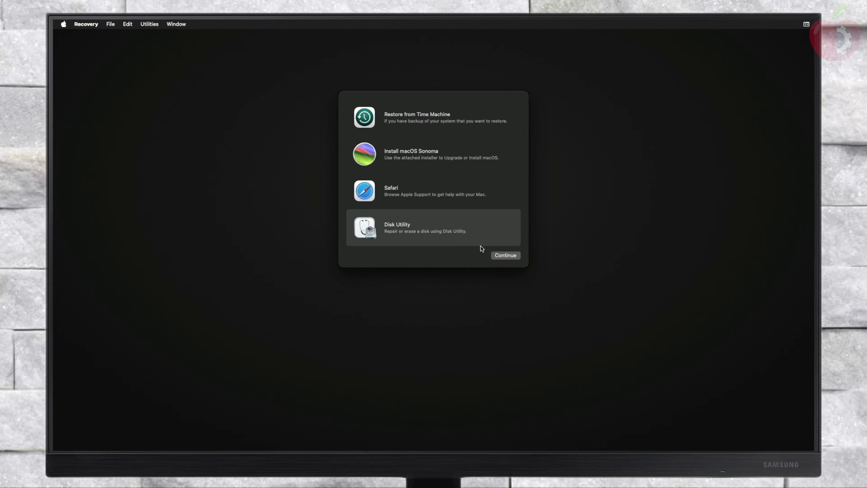
left_click(512, 257)
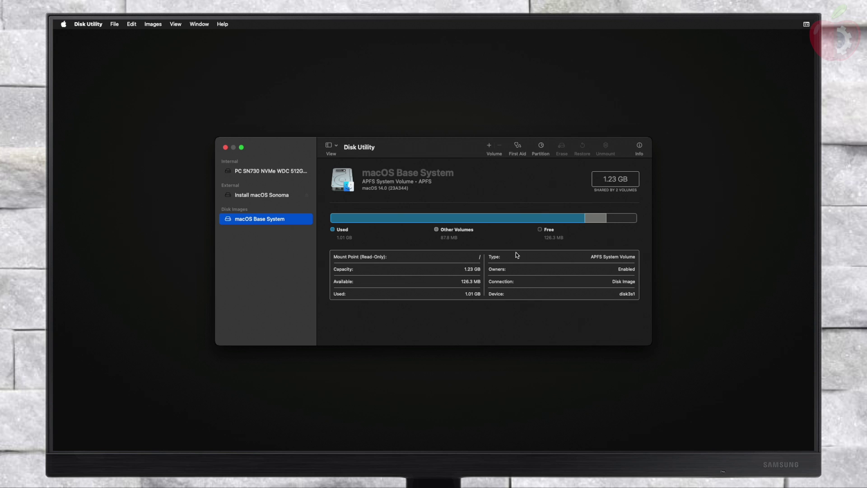
Step: Show all devices and erase PC SN730 NVMe WDC 512GB Media as Macintosh HD with APFS format and GUID Partition Map scheme
left_click(334, 146)
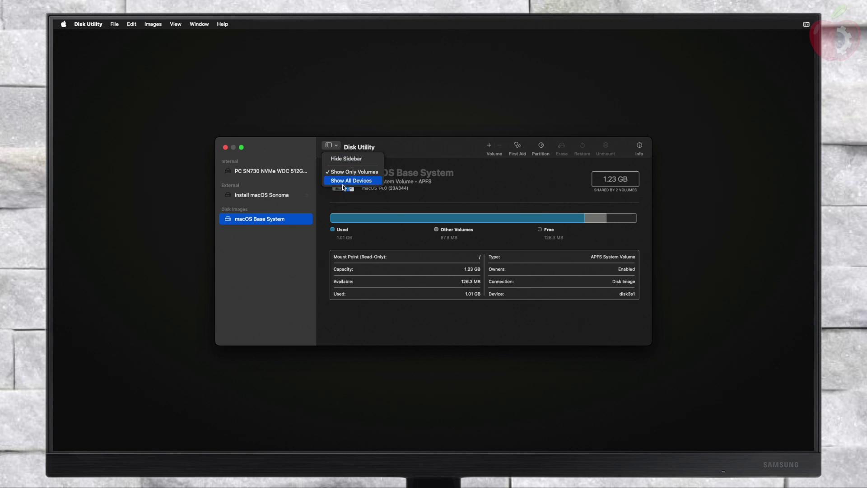
left_click(345, 181)
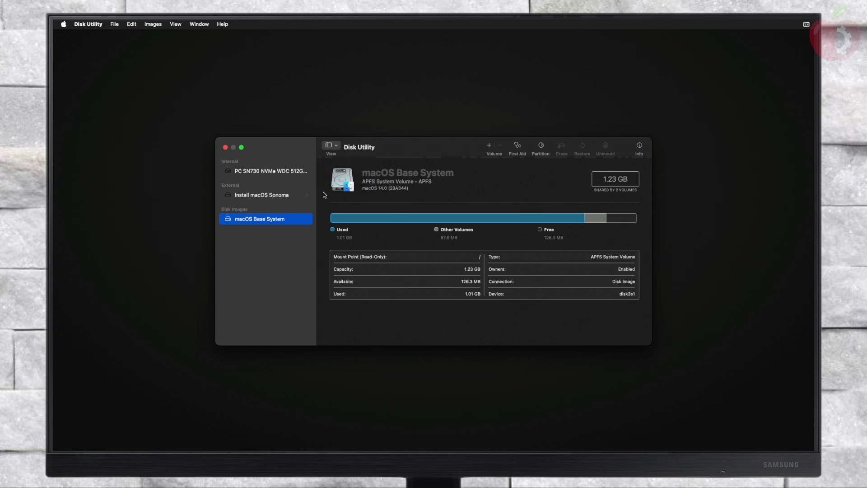
left_click(301, 173)
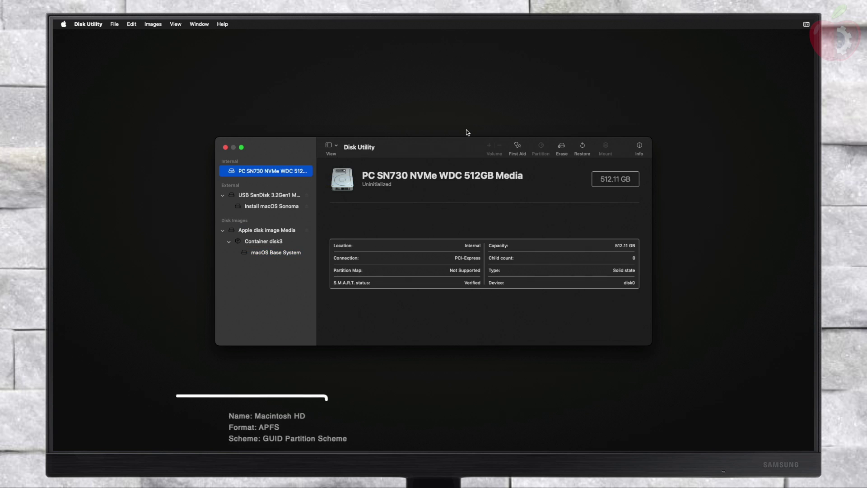
left_click(562, 147)
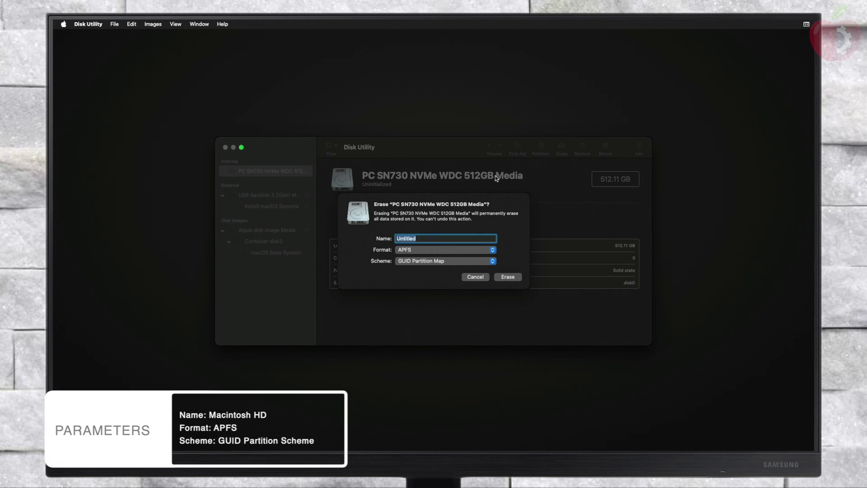
type("Macin")
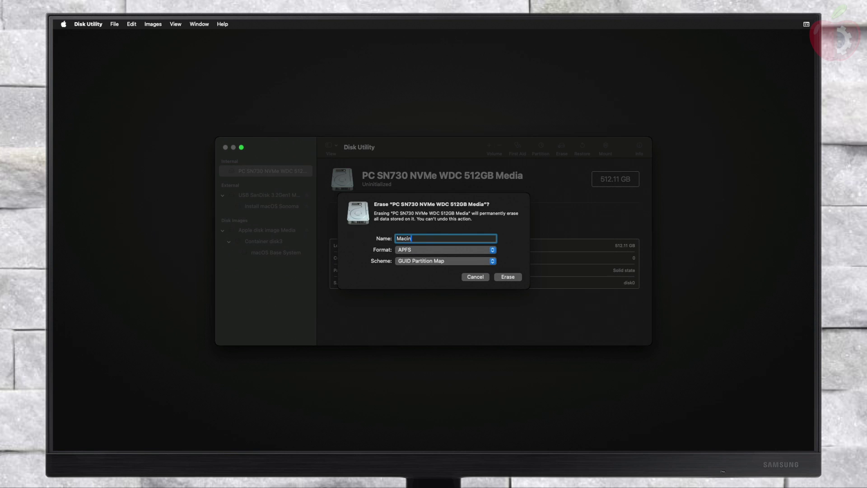
type("tosh HD")
left_click(514, 277)
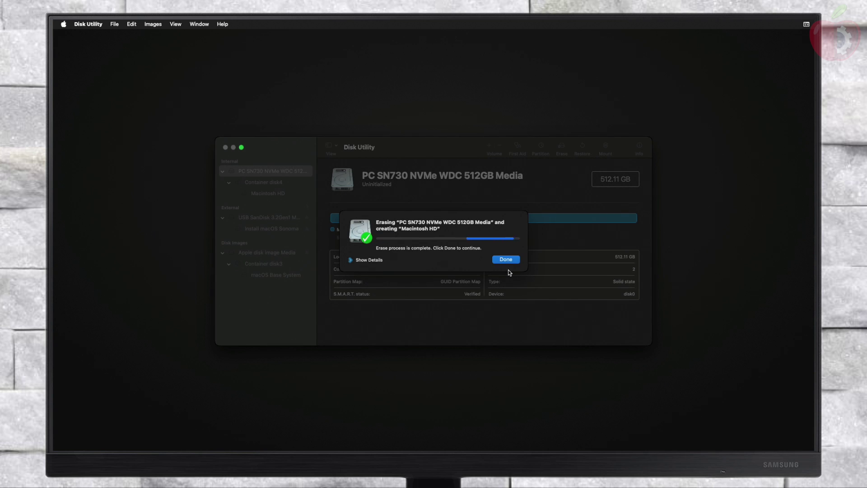
left_click(506, 259)
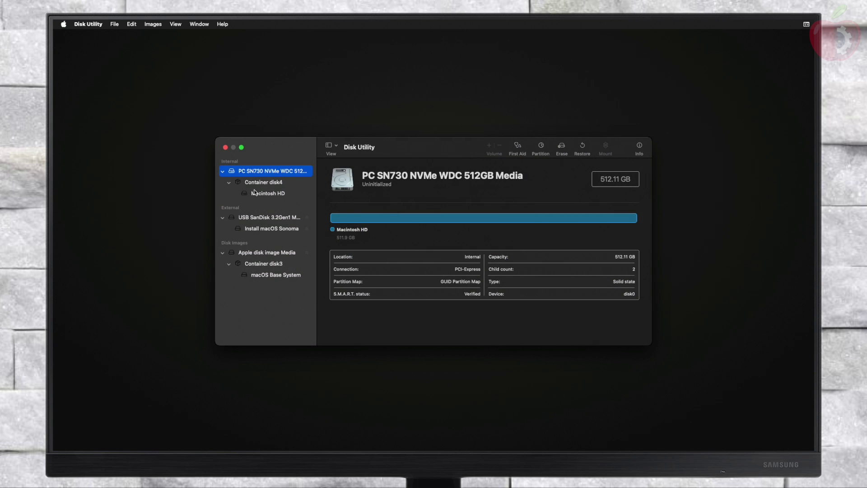
Step: Close Disk Utility, start Install macOS Sonoma from the recovery options, and agree to the software license agreement
left_click(226, 148)
left_click(430, 151)
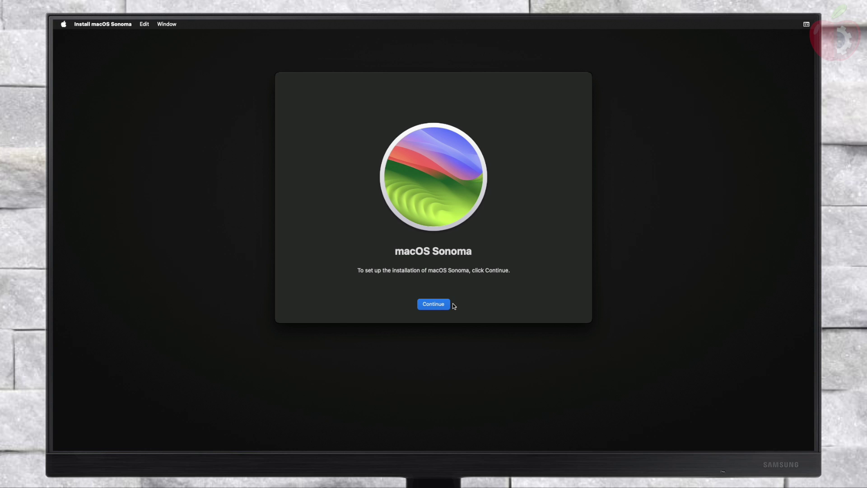
key("Return")
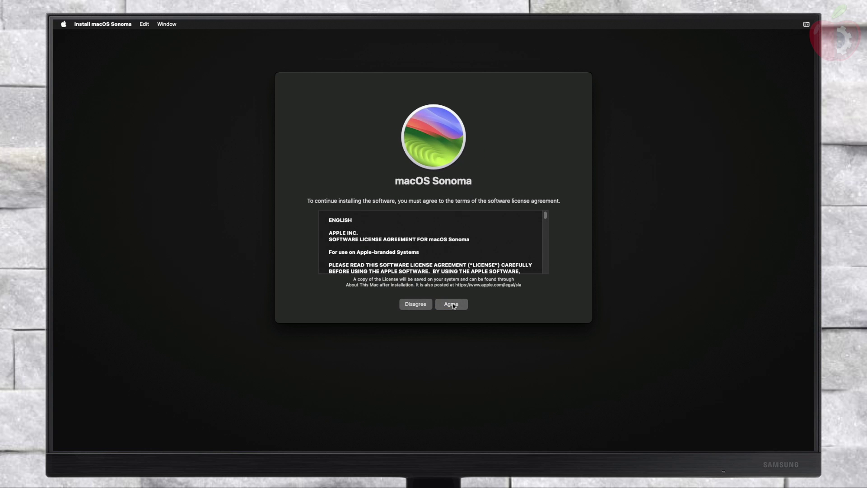
left_click(453, 304)
left_click(476, 227)
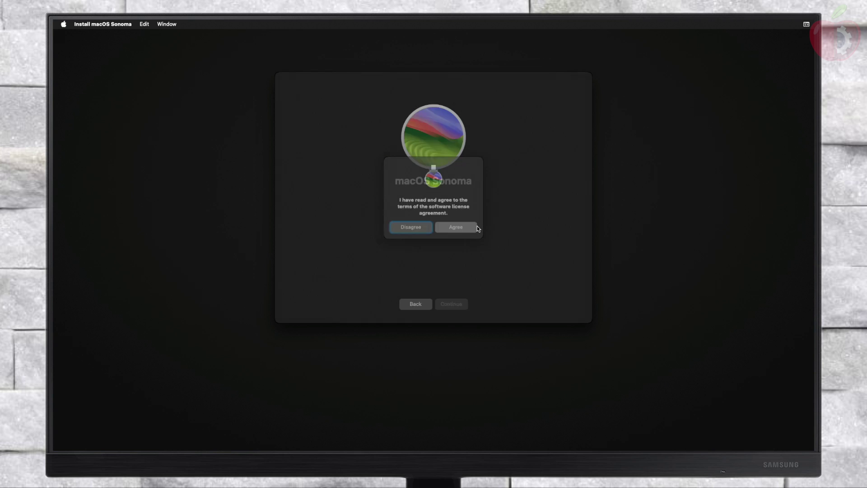
Step: Start the installation on the Macintosh HD disk and boot macOS Installer from the OpenCore picker after the restart
left_click(405, 258)
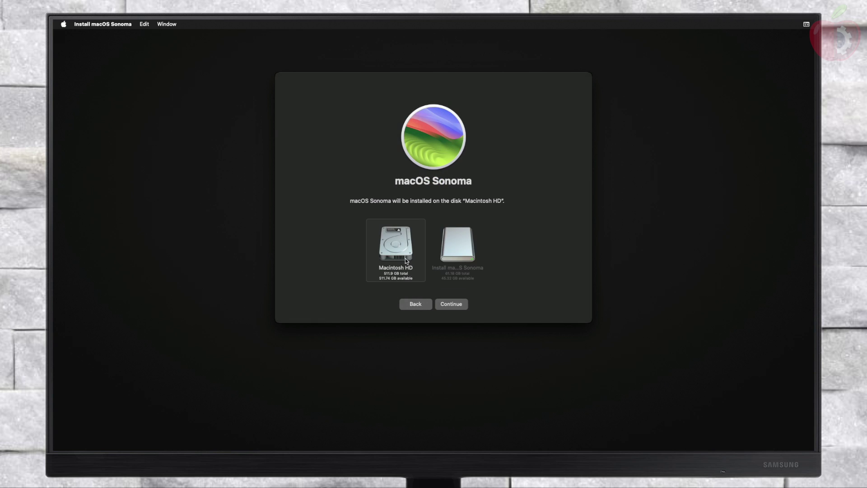
left_click(465, 307)
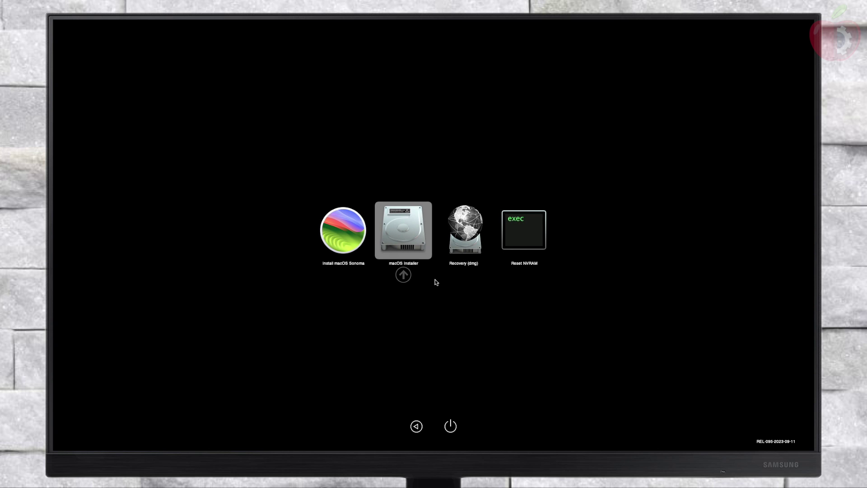
key("Return")
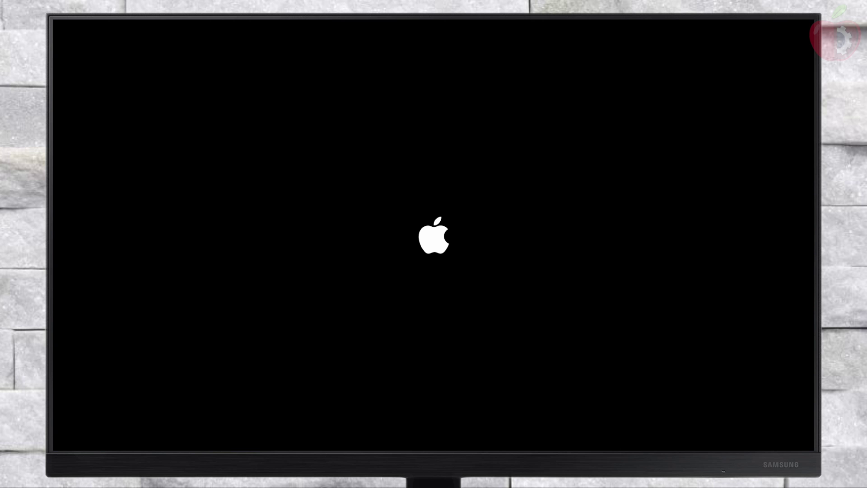